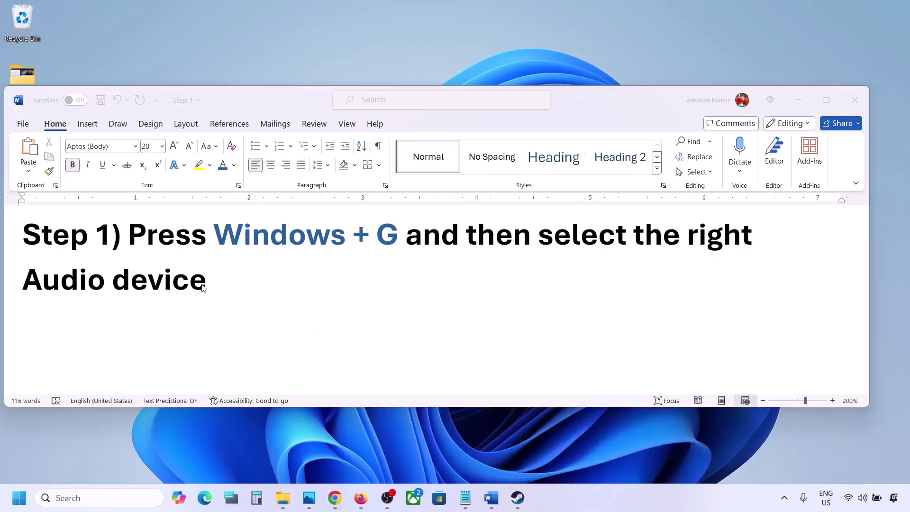
Review the Step 1 audio-device instruction in Word, then bring up Xbox Game Bar.
{"action": "left_click_drag", "start_coordinate": [129, 235], "coordinate": [212, 270]}
{"action": "left_click", "coordinate": [258, 293]}
{"action": "key", "text": "super+g"}
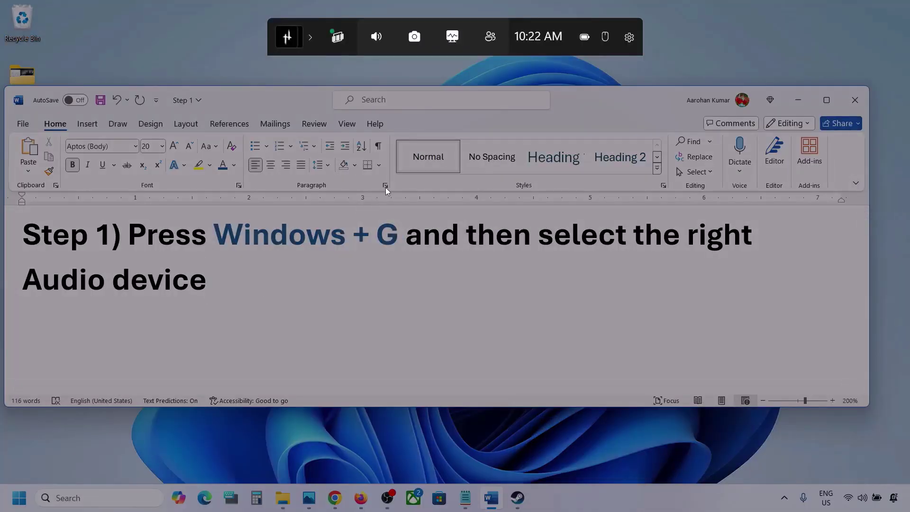
Set Speakers (Realtek(R) Audio) as the default output in the Game Bar Audio widget.
{"action": "left_click", "coordinate": [377, 41]}
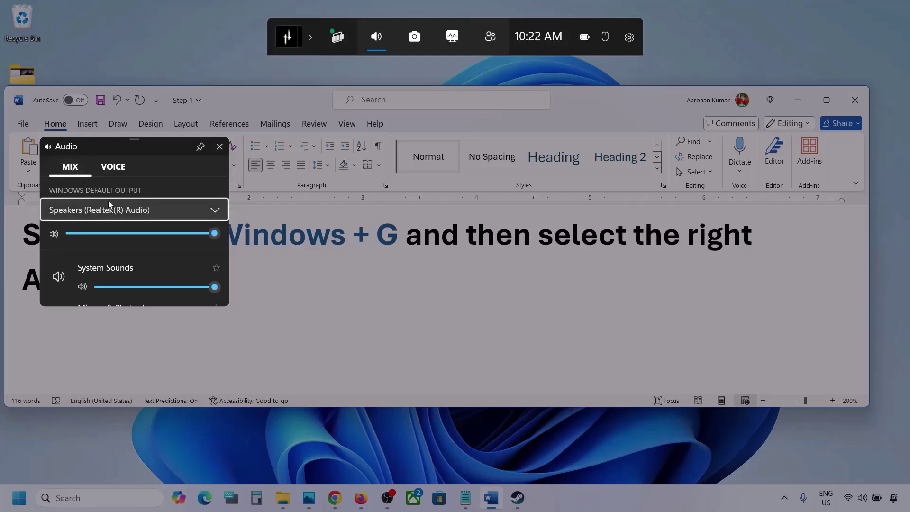
{"action": "left_click", "coordinate": [216, 211]}
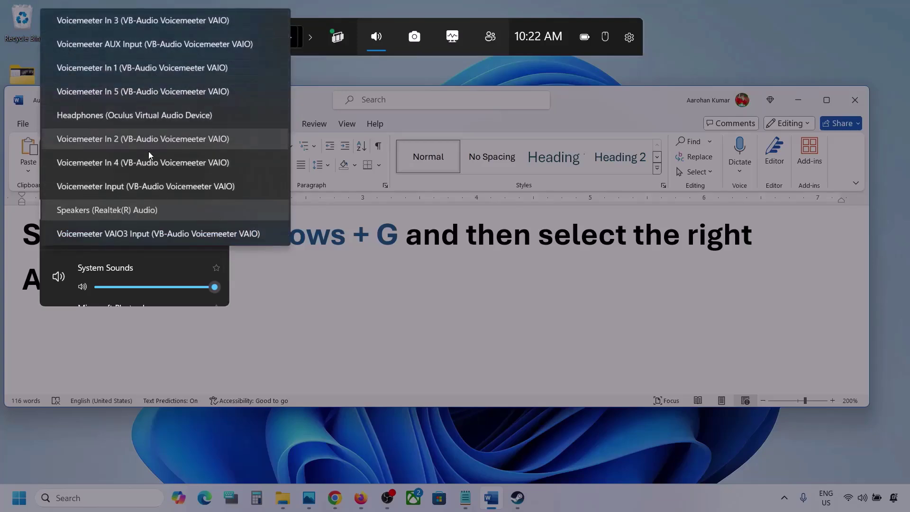
{"action": "left_click", "coordinate": [142, 212]}
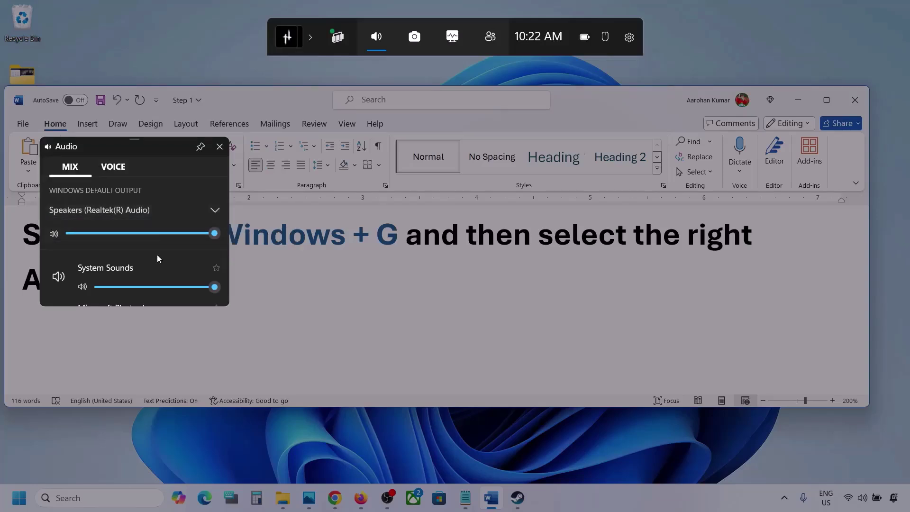
Check that every app volume, including Microsoft Photos Legacy, stays at 100.
{"action": "scroll", "coordinate": [158, 267], "scroll_direction": "down", "scroll_amount": 1}
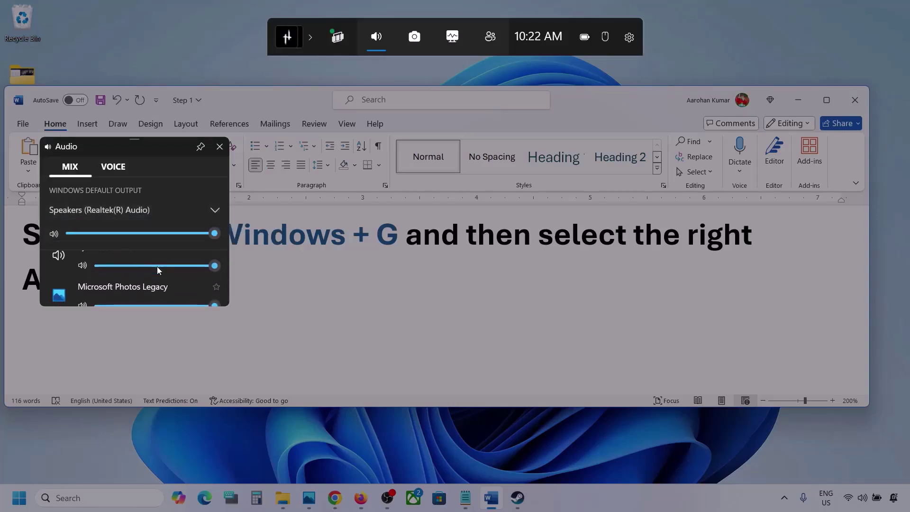
{"action": "left_click_drag", "start_coordinate": [148, 309], "coordinate": [145, 418]}
{"action": "scroll", "coordinate": [138, 328], "scroll_direction": "up", "scroll_amount": 1}
{"action": "scroll", "coordinate": [138, 328], "scroll_direction": "down", "scroll_amount": 1}
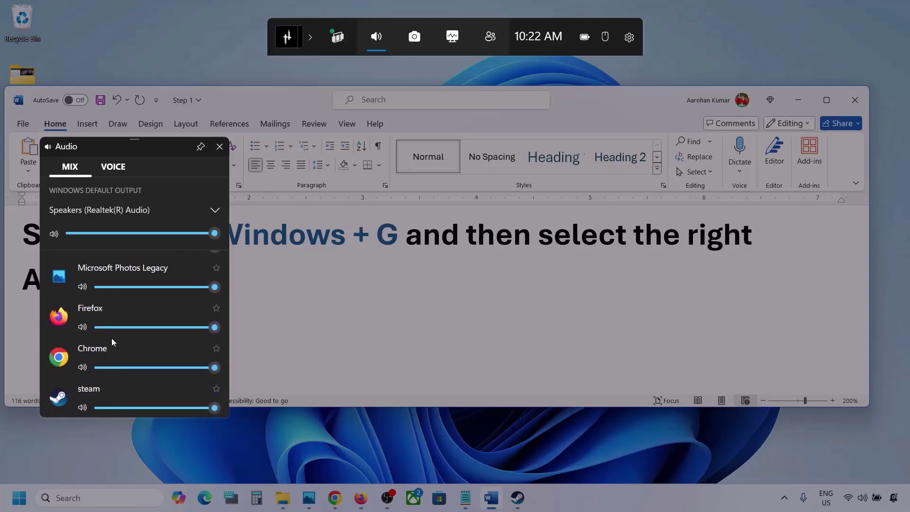
{"action": "scroll", "coordinate": [112, 337], "scroll_direction": "up", "scroll_amount": 1}
{"action": "mouse_move", "coordinate": [217, 330]}
{"action": "left_mouse_down"}
{"action": "mouse_move", "coordinate": [145, 331]}
{"action": "mouse_move", "coordinate": [231, 333]}
{"action": "left_mouse_up"}
{"action": "scroll", "coordinate": [168, 342], "scroll_direction": "down", "scroll_amount": 1}
{"action": "scroll", "coordinate": [133, 350], "scroll_direction": "down", "scroll_amount": 1}
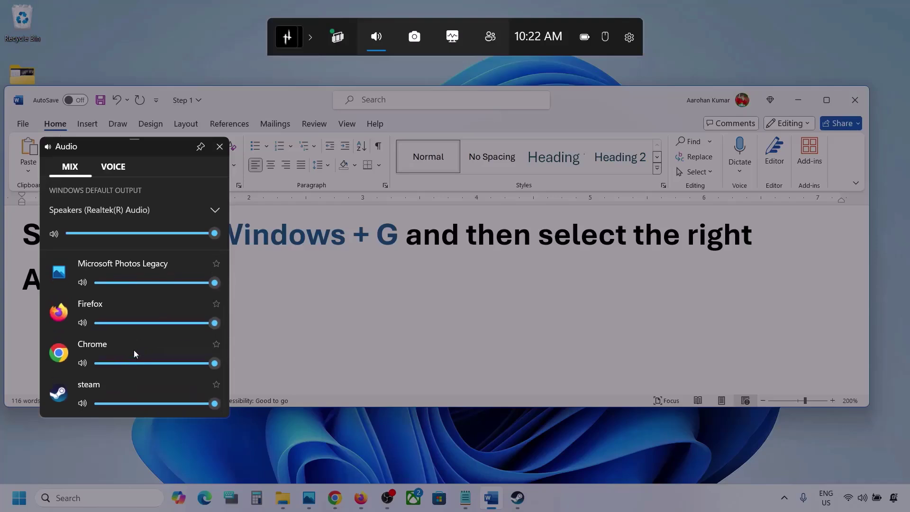
{"action": "scroll", "coordinate": [117, 372], "scroll_direction": "up", "scroll_amount": 1}
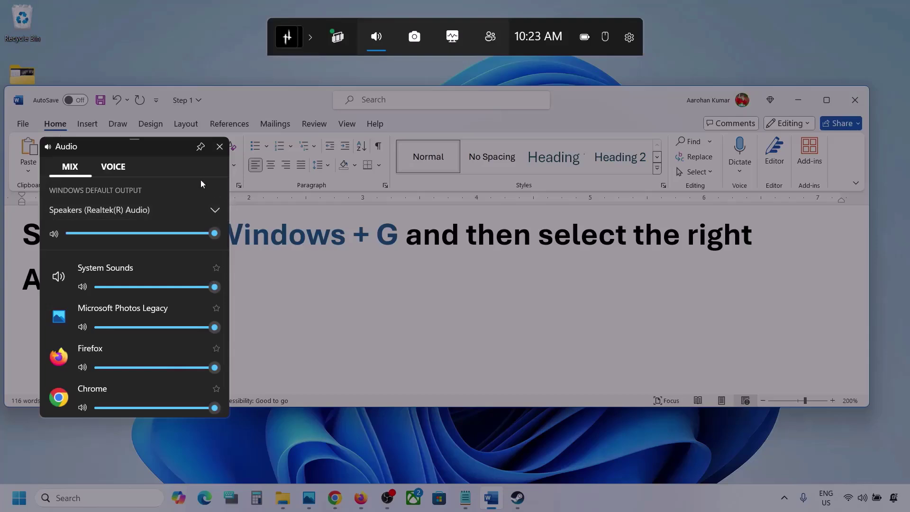
On the Voice tab, keep Microphone Array as default input and make Speakers (Realtek(R) Audio) the communications output.
{"action": "left_click", "coordinate": [113, 167]}
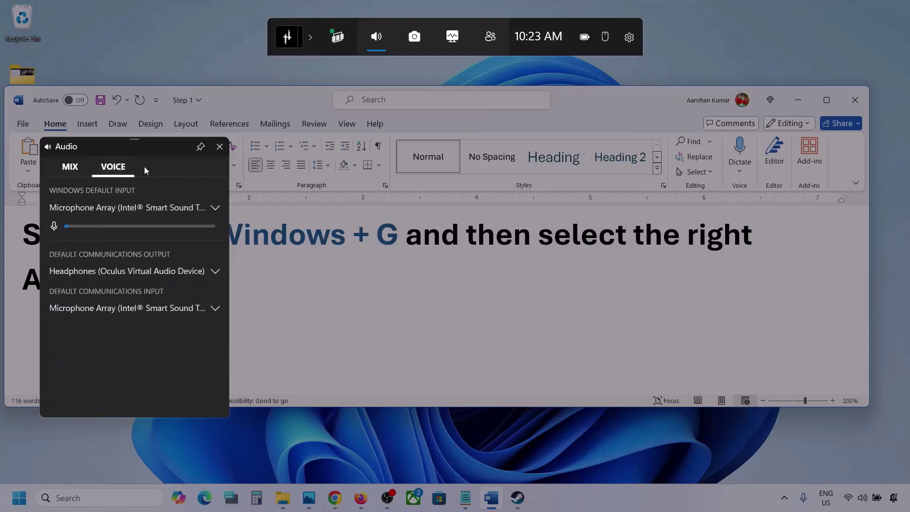
{"action": "left_click", "coordinate": [217, 207]}
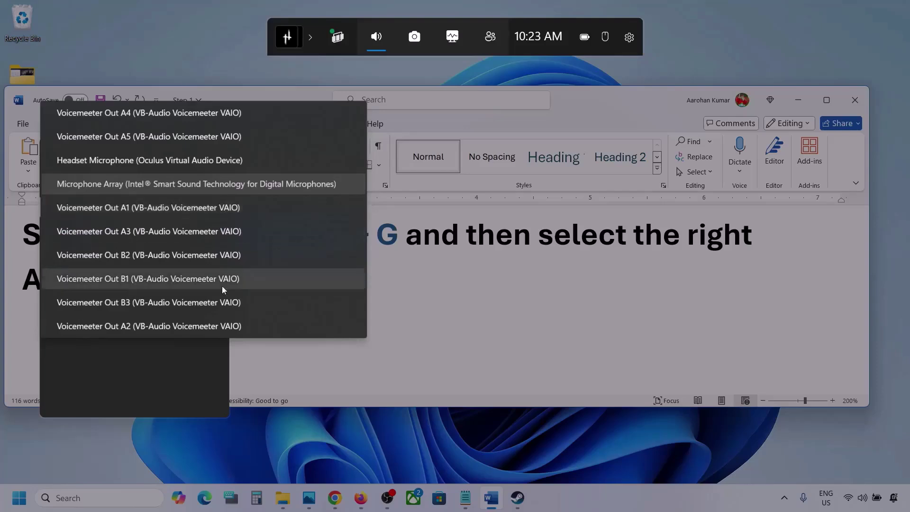
{"action": "left_click", "coordinate": [214, 186]}
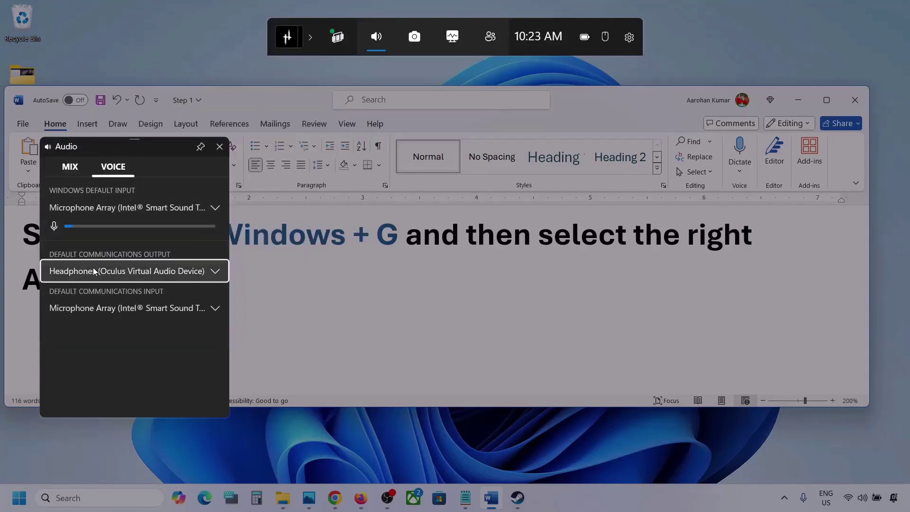
{"action": "left_click", "coordinate": [216, 274]}
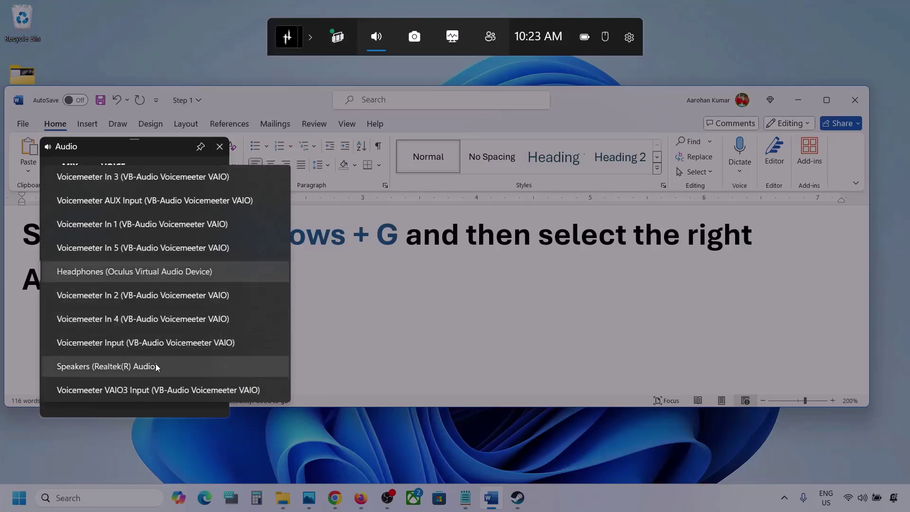
{"action": "left_click", "coordinate": [143, 366]}
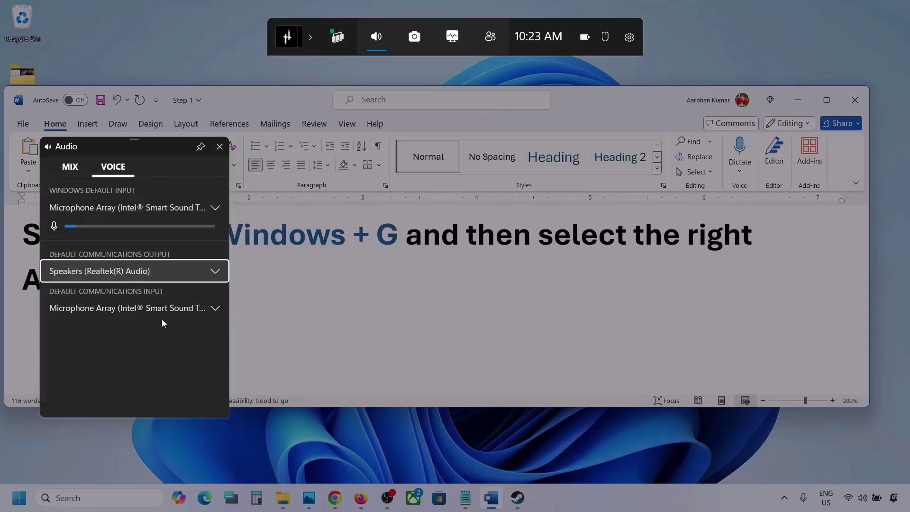
Keep Microphone Array as communications input, then close the Audio widget and Game Bar.
{"action": "left_click", "coordinate": [212, 308]}
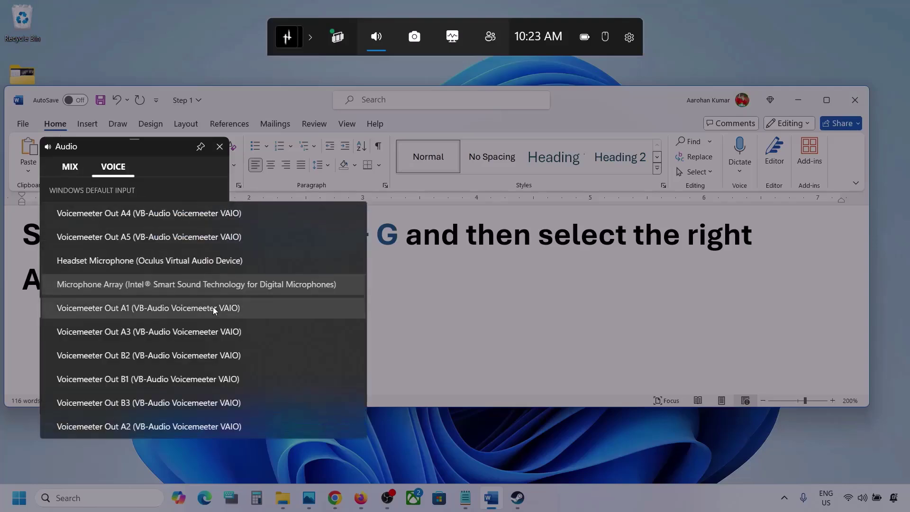
{"action": "left_click", "coordinate": [247, 284]}
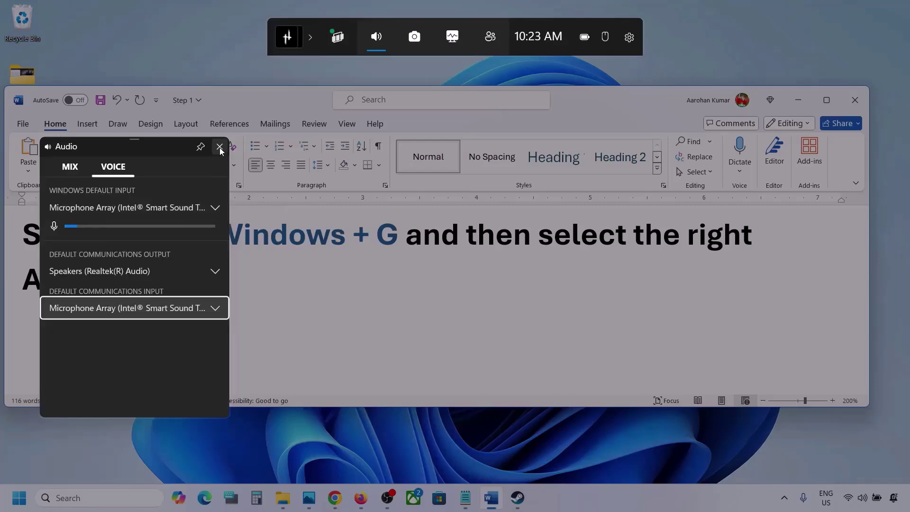
{"action": "left_click", "coordinate": [220, 147]}
{"action": "key", "text": "super+g"}
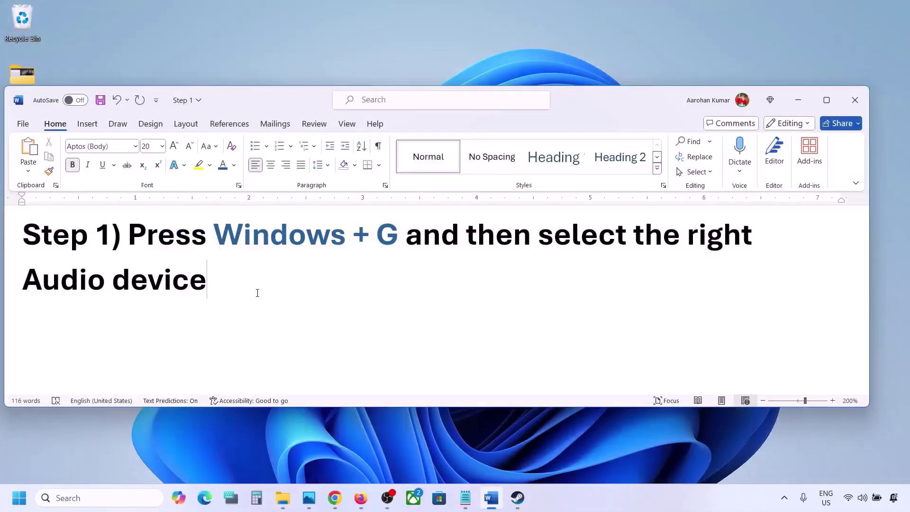
Highlight 'Make sure volume is not mute' in Word's Step 2, then minimize Word.
{"action": "left_click", "coordinate": [19, 498]}
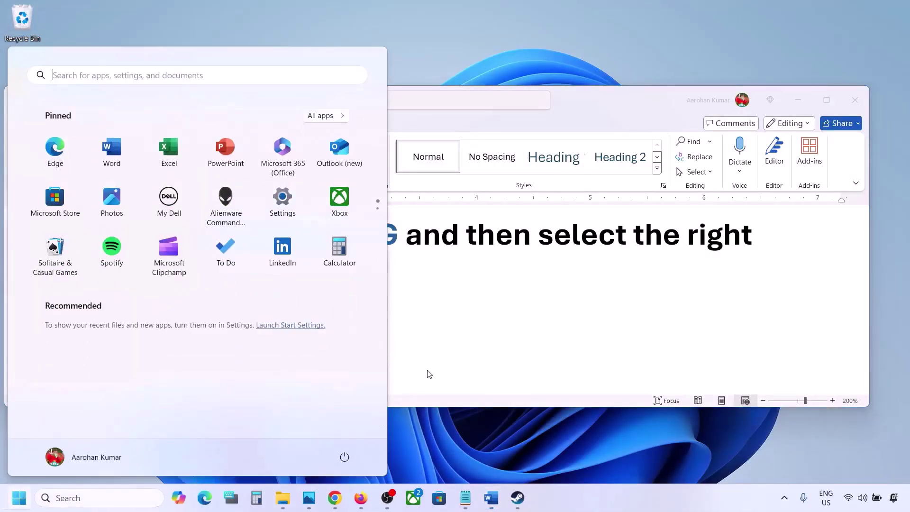
{"action": "left_click", "coordinate": [429, 374]}
{"action": "scroll", "coordinate": [428, 372], "scroll_direction": "down", "scroll_amount": 5}
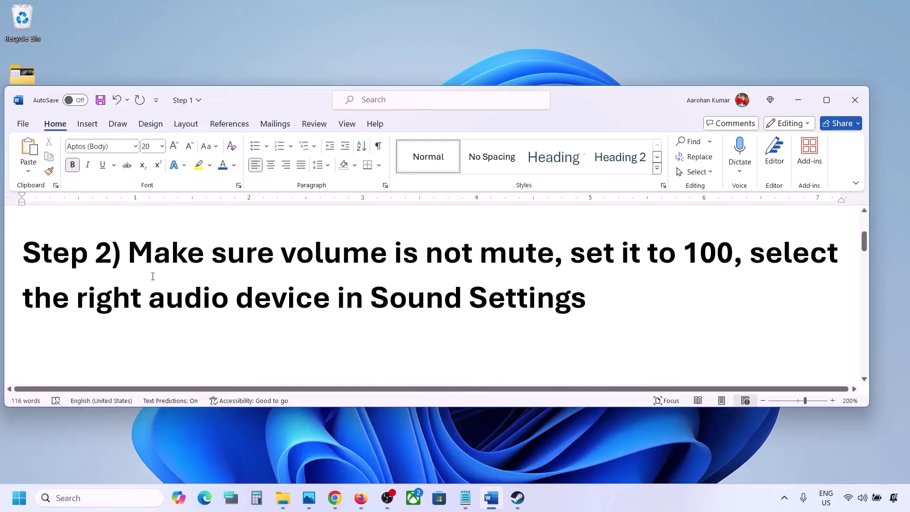
{"action": "left_click_drag", "start_coordinate": [141, 263], "coordinate": [554, 262]}
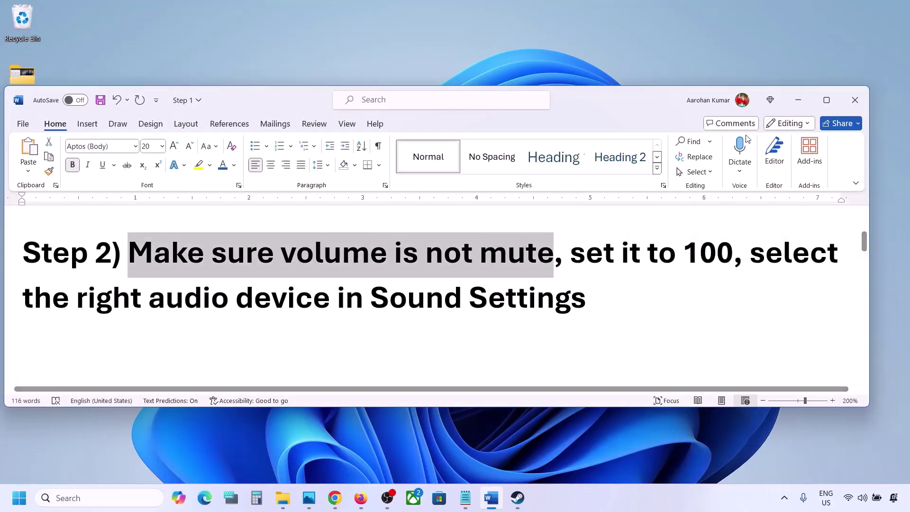
{"action": "left_click", "coordinate": [799, 99]}
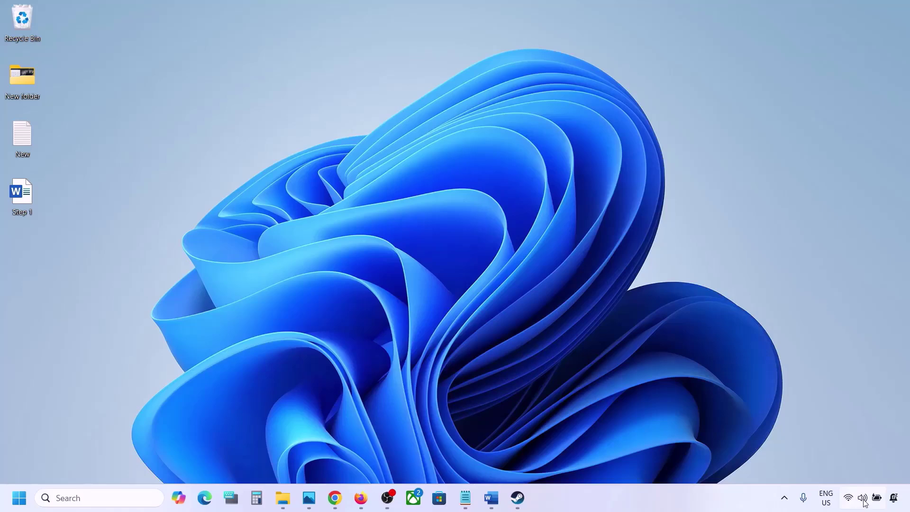
{"action": "mouse_move", "coordinate": [866, 503]}
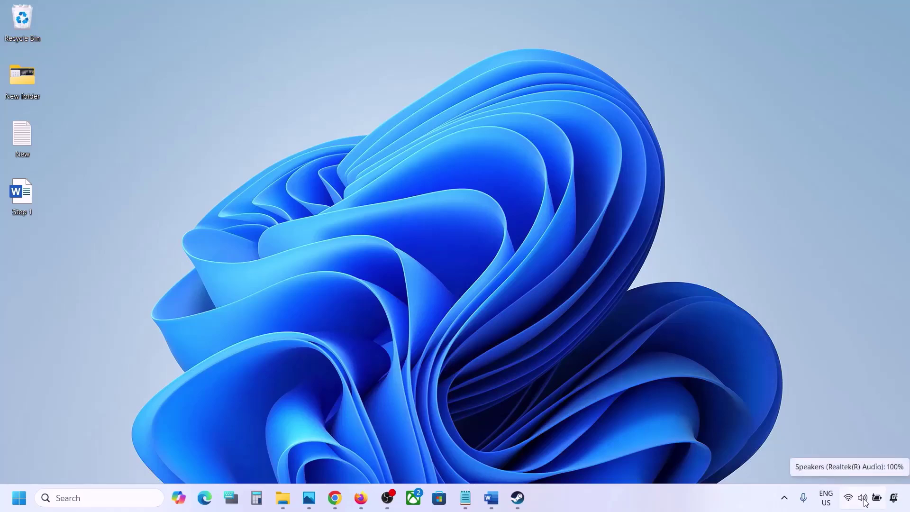
{"action": "right_click", "coordinate": [865, 503]}
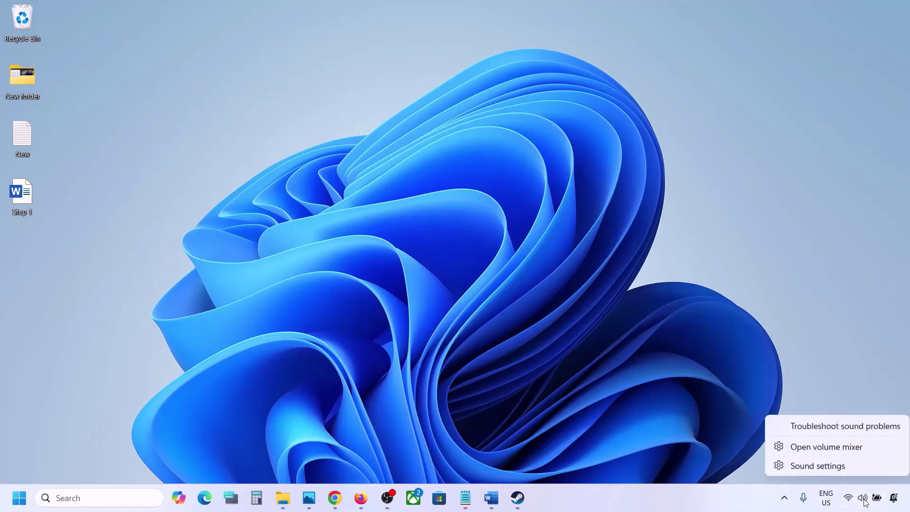
{"action": "left_click", "coordinate": [836, 452]}
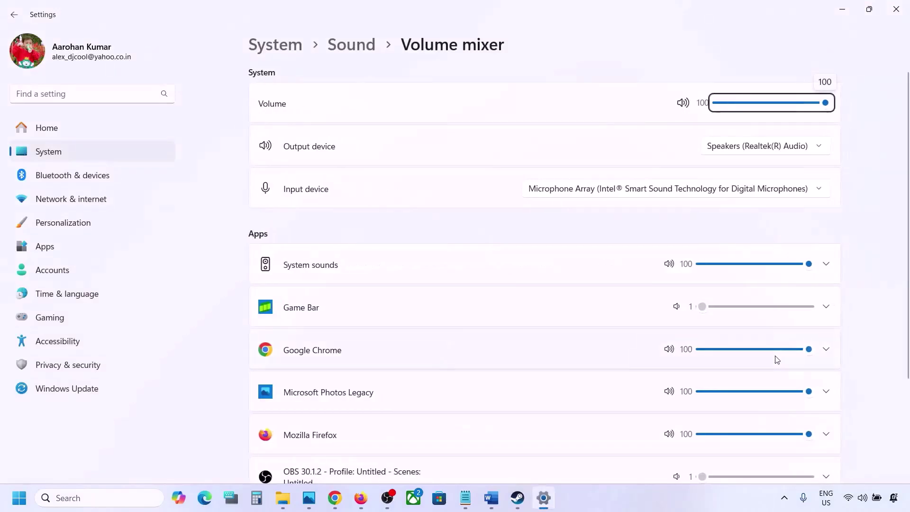
{"action": "scroll", "coordinate": [565, 338], "scroll_direction": "down", "scroll_amount": 3}
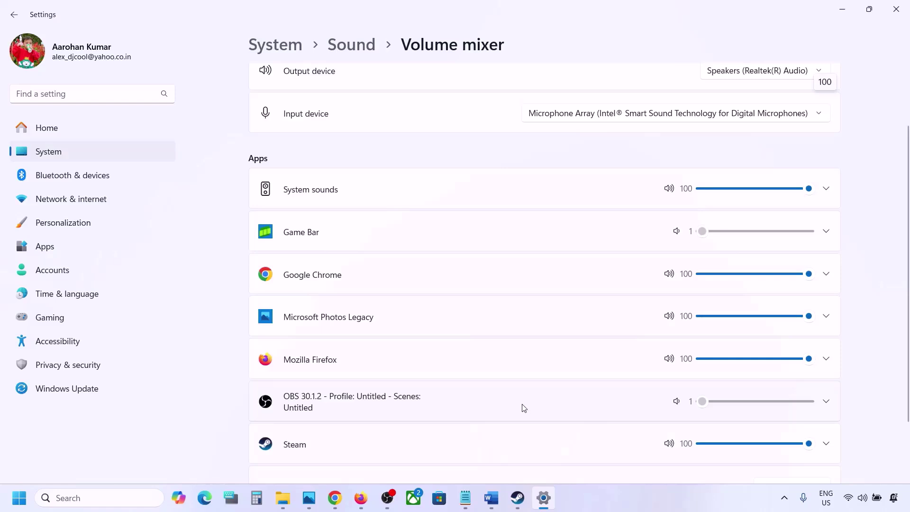
{"action": "scroll", "coordinate": [523, 407], "scroll_direction": "down", "scroll_amount": 1}
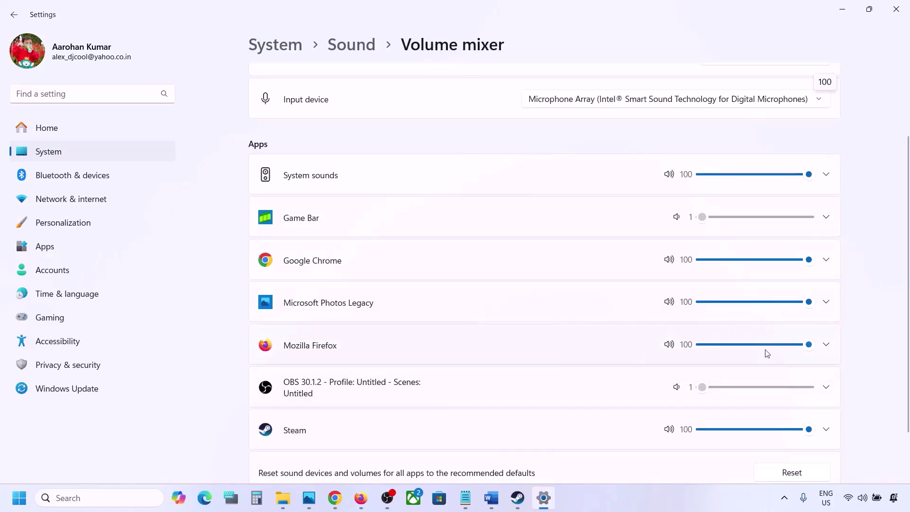
{"action": "mouse_move", "coordinate": [808, 429]}
{"action": "left_mouse_down"}
{"action": "mouse_move", "coordinate": [765, 429]}
{"action": "mouse_move", "coordinate": [823, 429]}
{"action": "left_mouse_up"}
{"action": "left_click", "coordinate": [906, 6]}
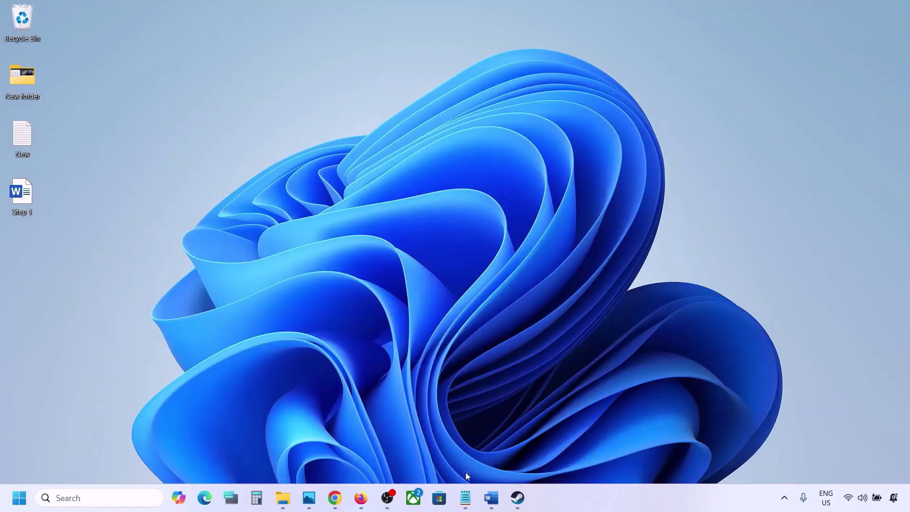
Review the audio-device note in Word, then open Sound settings from the tray speaker icon.
{"action": "left_click", "coordinate": [492, 498]}
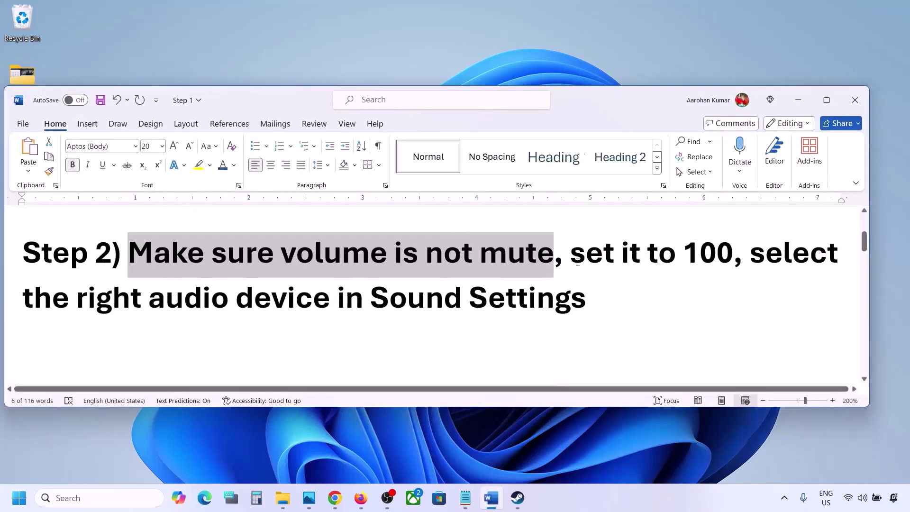
{"action": "left_click_drag", "start_coordinate": [76, 309], "coordinate": [587, 308]}
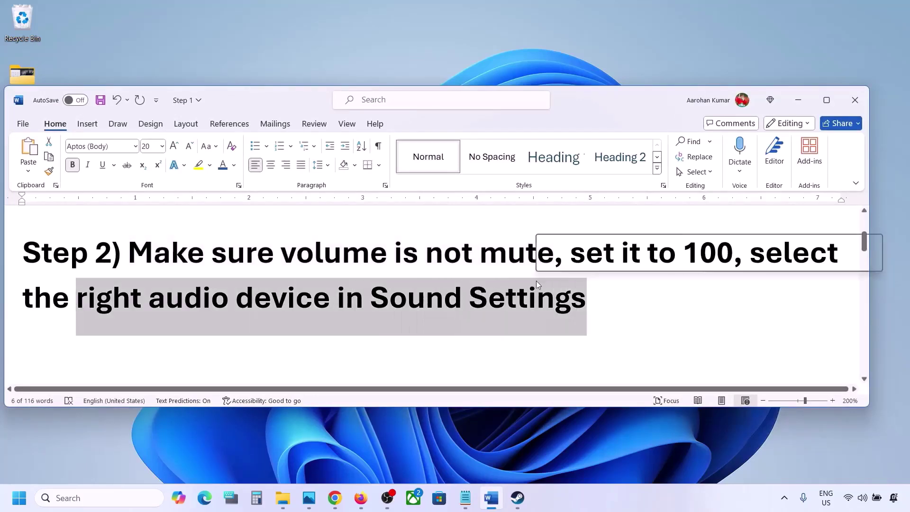
{"action": "left_click", "coordinate": [862, 499]}
{"action": "right_click", "coordinate": [862, 499]}
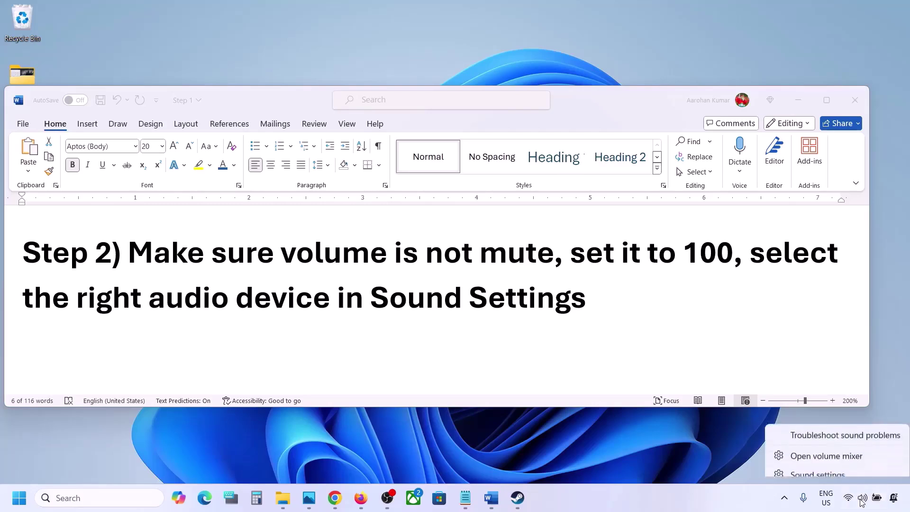
{"action": "left_click", "coordinate": [818, 467]}
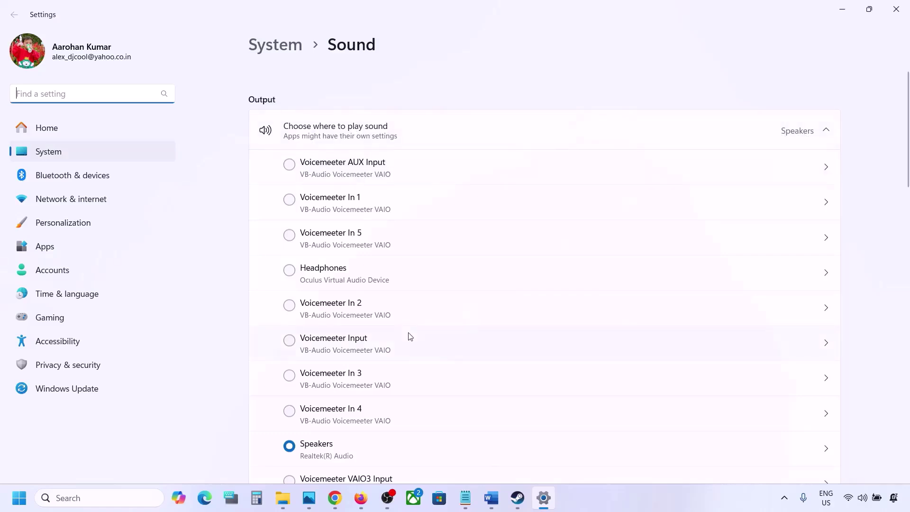
Confirm Speakers is the selected output device at volume 100.
{"action": "scroll", "coordinate": [408, 337], "scroll_direction": "down", "scroll_amount": 2}
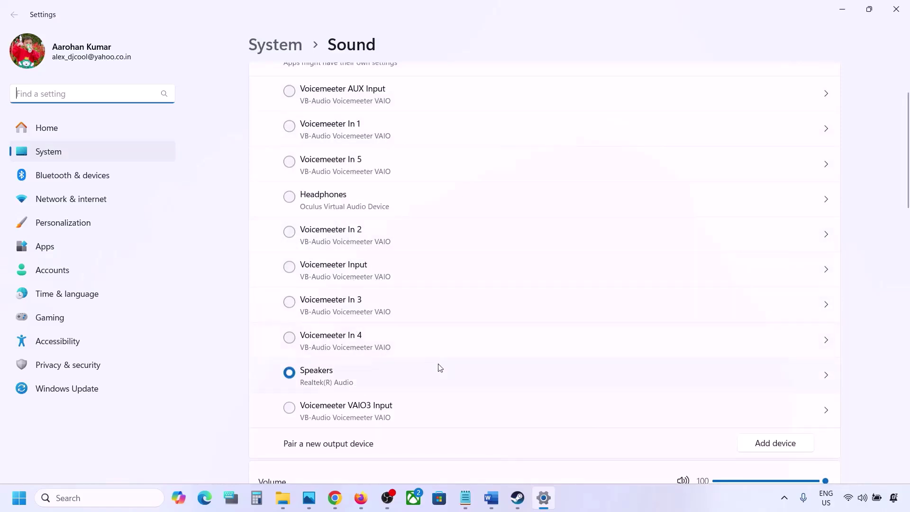
{"action": "left_click", "coordinate": [331, 378]}
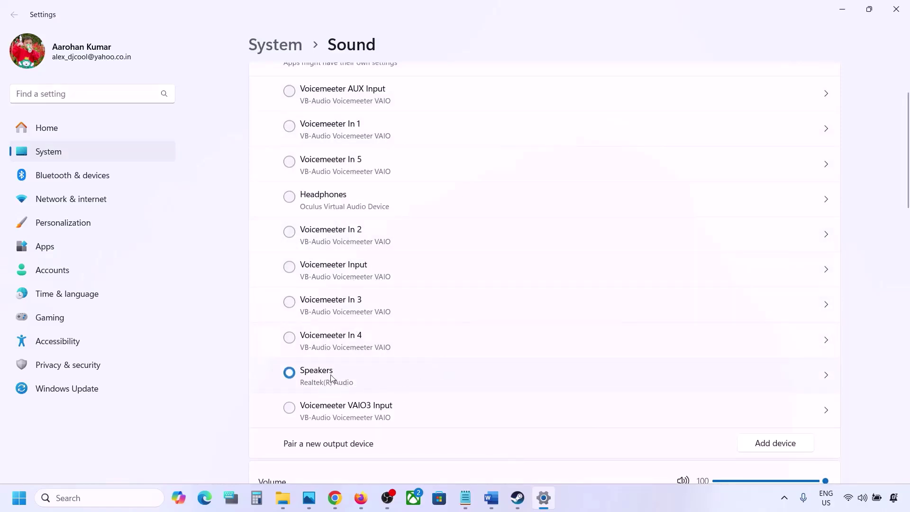
{"action": "scroll", "coordinate": [347, 377], "scroll_direction": "down", "scroll_amount": 5}
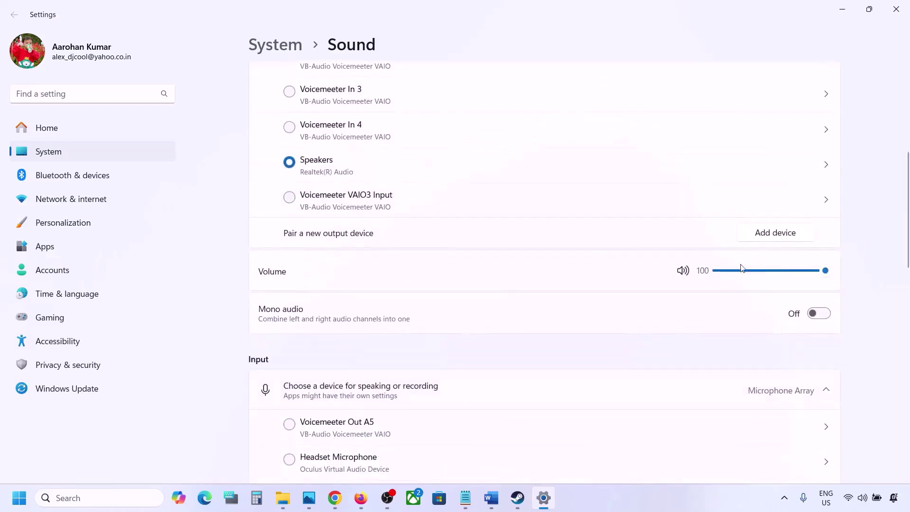
{"action": "scroll", "coordinate": [604, 341], "scroll_direction": "down", "scroll_amount": 6}
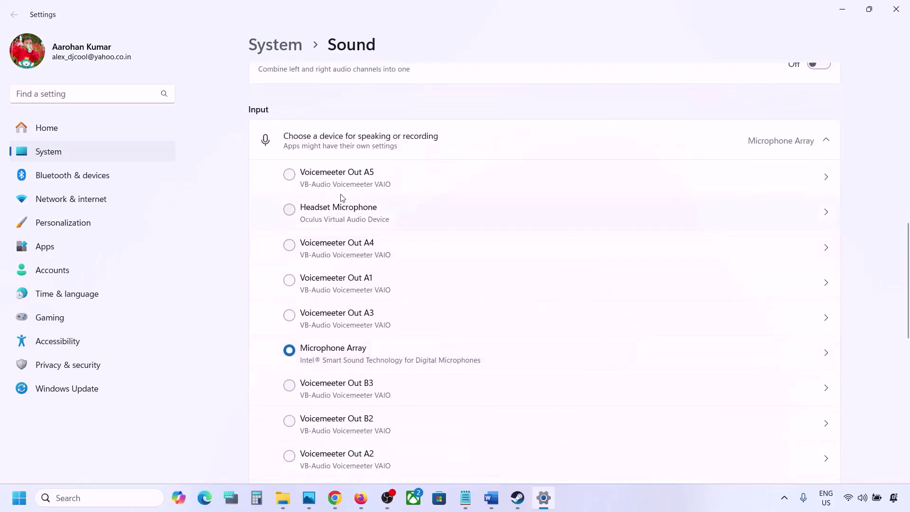
Check Microphone Array input is at volume 100, then close Settings.
{"action": "scroll", "coordinate": [379, 394], "scroll_direction": "down", "scroll_amount": 2}
{"action": "scroll", "coordinate": [465, 346], "scroll_direction": "down", "scroll_amount": 1}
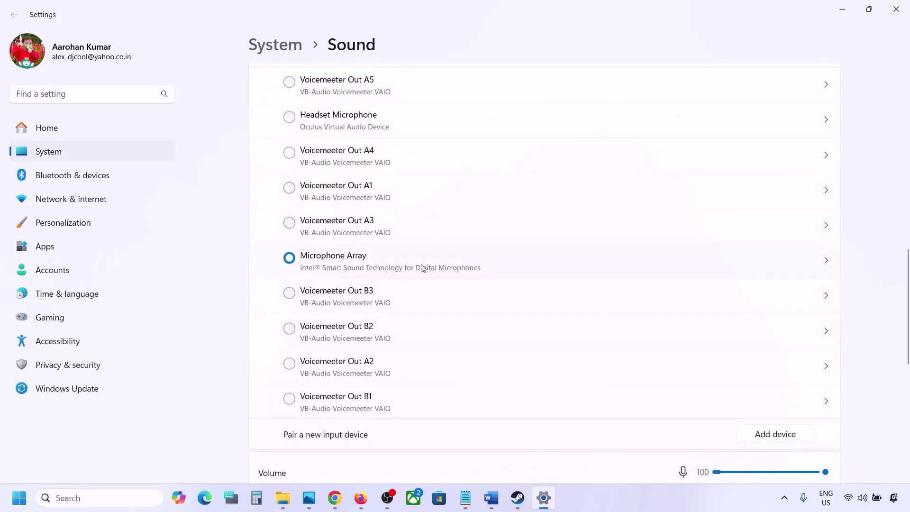
{"action": "scroll", "coordinate": [406, 273], "scroll_direction": "down", "scroll_amount": 3}
{"action": "scroll", "coordinate": [406, 273], "scroll_direction": "down", "scroll_amount": 2}
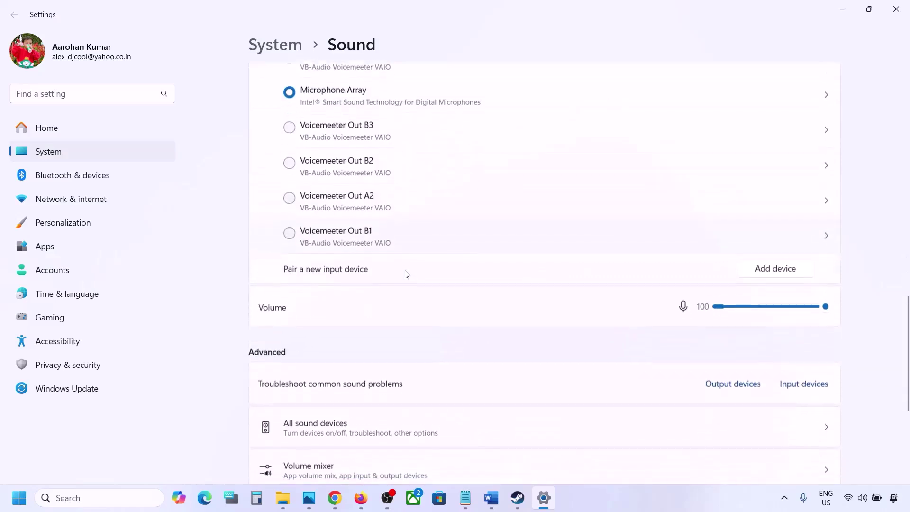
{"action": "scroll", "coordinate": [404, 226], "scroll_direction": "up", "scroll_amount": 4}
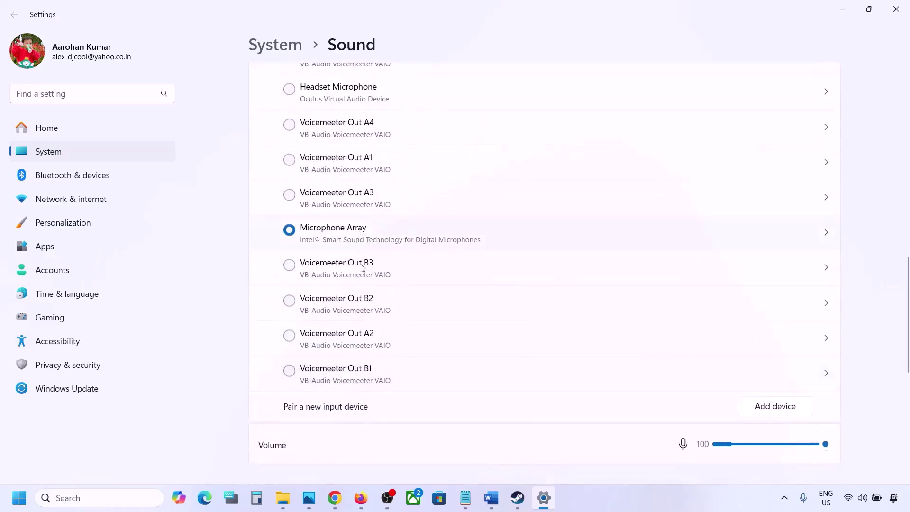
{"action": "scroll", "coordinate": [366, 327], "scroll_direction": "down", "scroll_amount": 5}
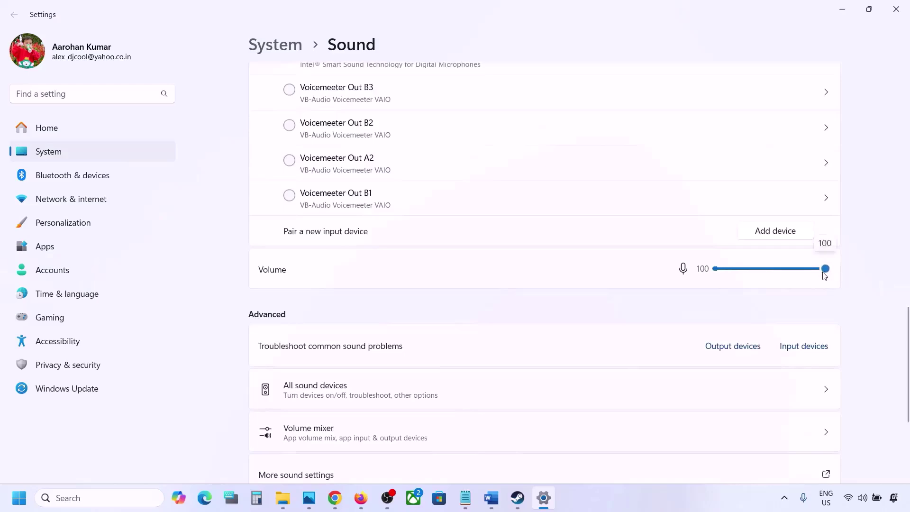
{"action": "scroll", "coordinate": [602, 323], "scroll_direction": "down", "scroll_amount": 2}
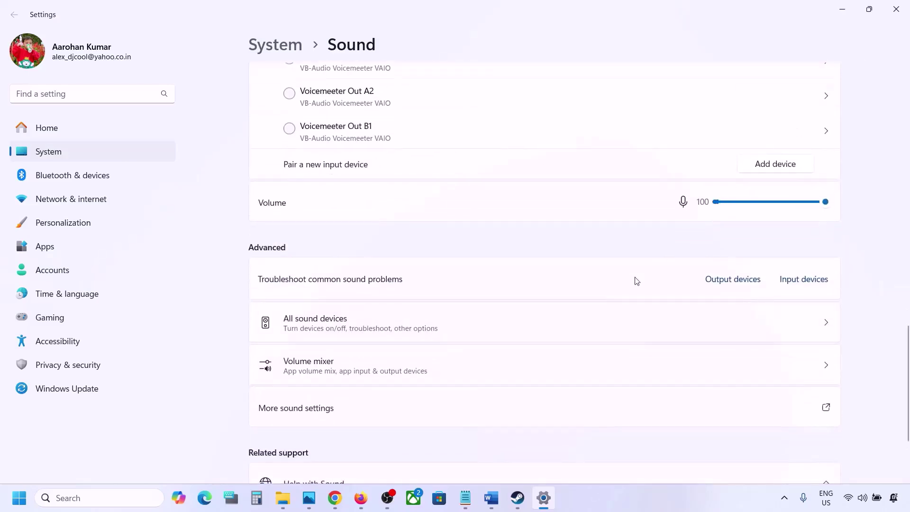
{"action": "scroll", "coordinate": [635, 281], "scroll_direction": "down", "scroll_amount": 3}
{"action": "left_click", "coordinate": [908, 8]}
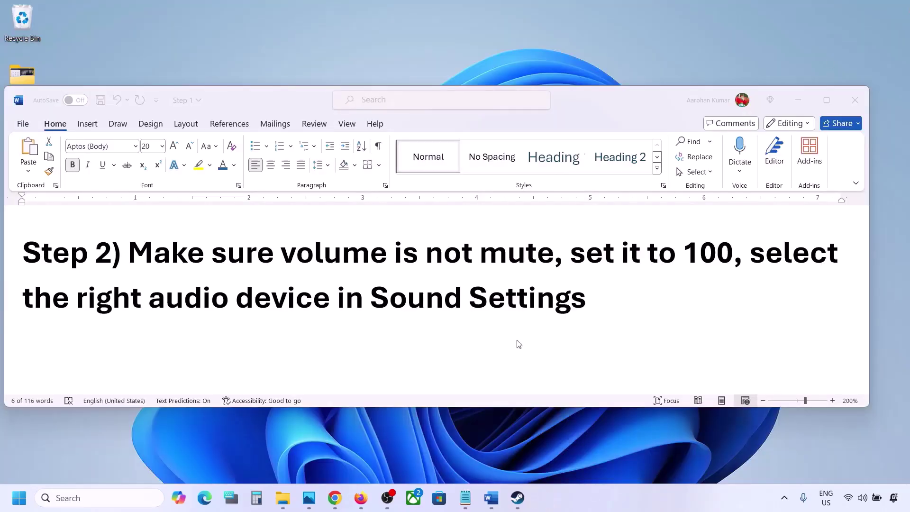
Highlight the Step 3 restart instructions, then the Step 4 48/44k Hz sample-rate instruction.
{"action": "scroll", "coordinate": [422, 330], "scroll_direction": "down", "scroll_amount": 2}
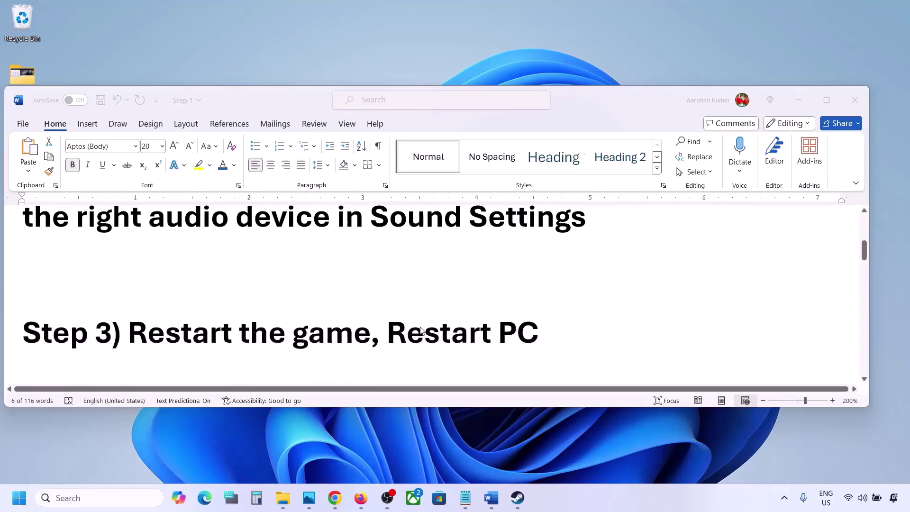
{"action": "double_click", "coordinate": [169, 320]}
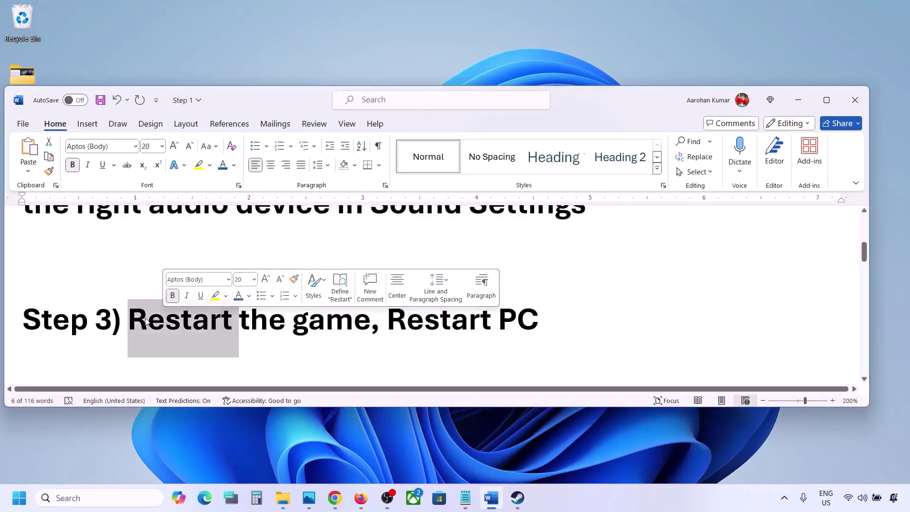
{"action": "left_click", "coordinate": [259, 318]}
{"action": "left_click_drag", "start_coordinate": [129, 320], "coordinate": [302, 307]}
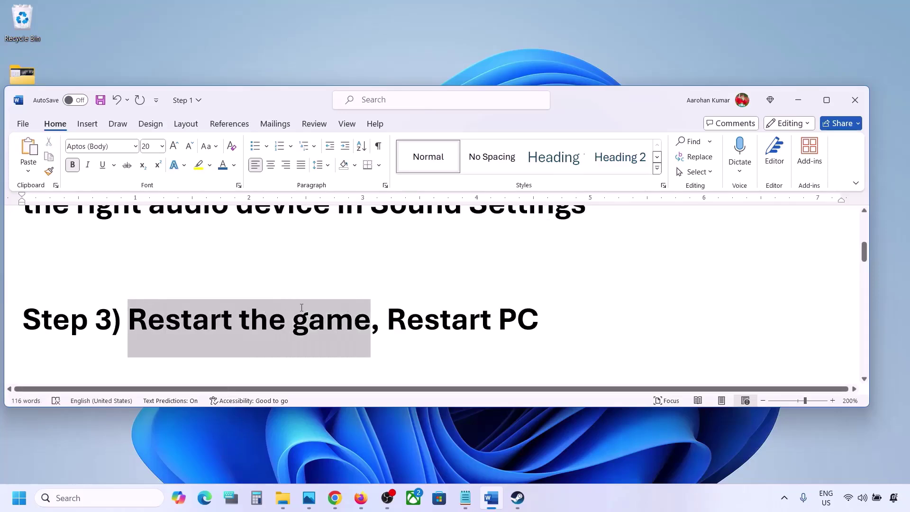
{"action": "left_click_drag", "start_coordinate": [387, 319], "coordinate": [541, 313]}
{"action": "scroll", "coordinate": [290, 314], "scroll_direction": "down", "scroll_amount": 3}
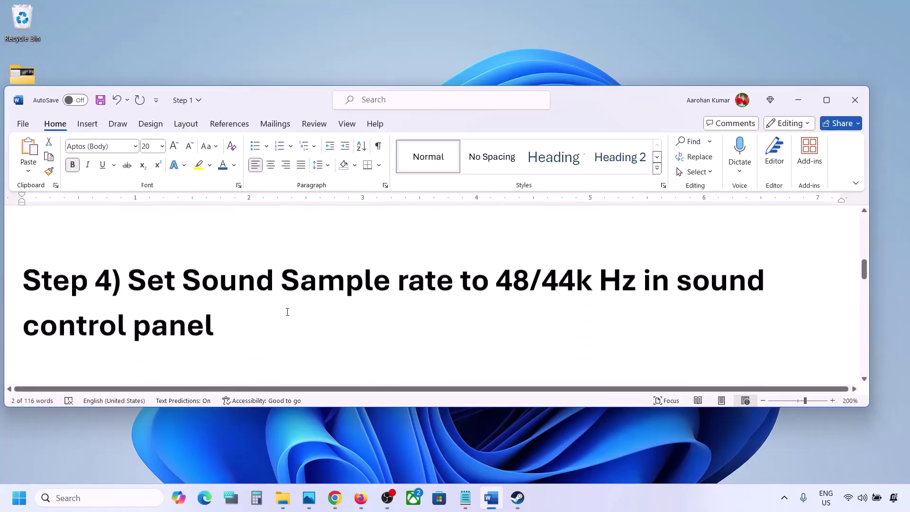
{"action": "left_click_drag", "start_coordinate": [133, 280], "coordinate": [564, 279]}
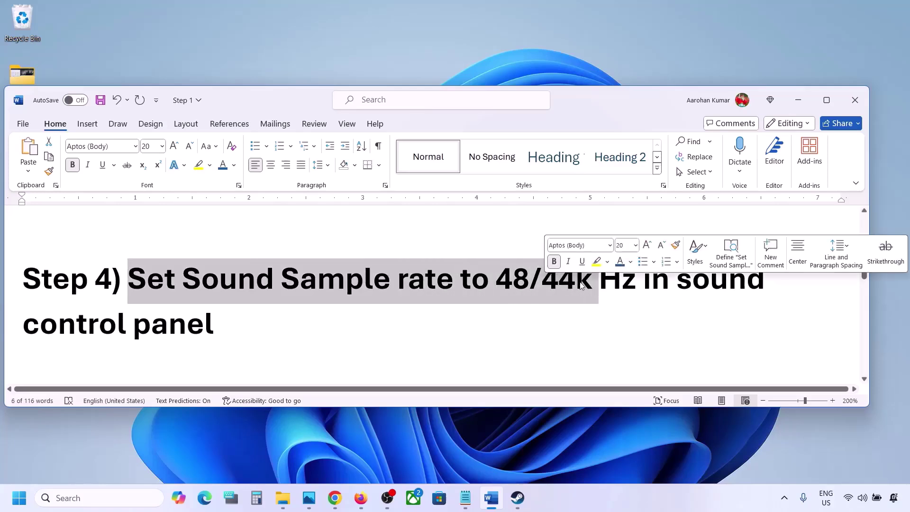
{"action": "left_click", "coordinate": [578, 280]}
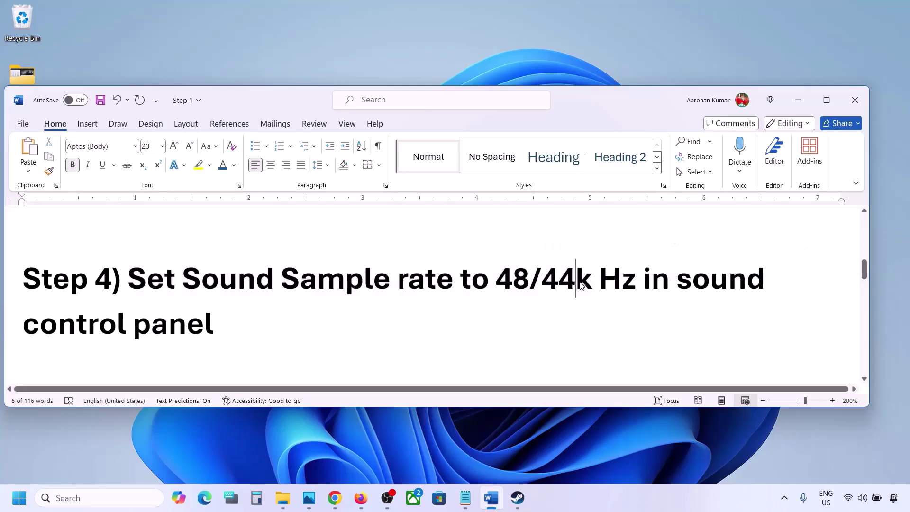
Search 'control' to open Control Panel, then go to Hardware and Sound > Sound.
{"action": "left_click", "coordinate": [61, 498]}
{"action": "type", "text": "control"}
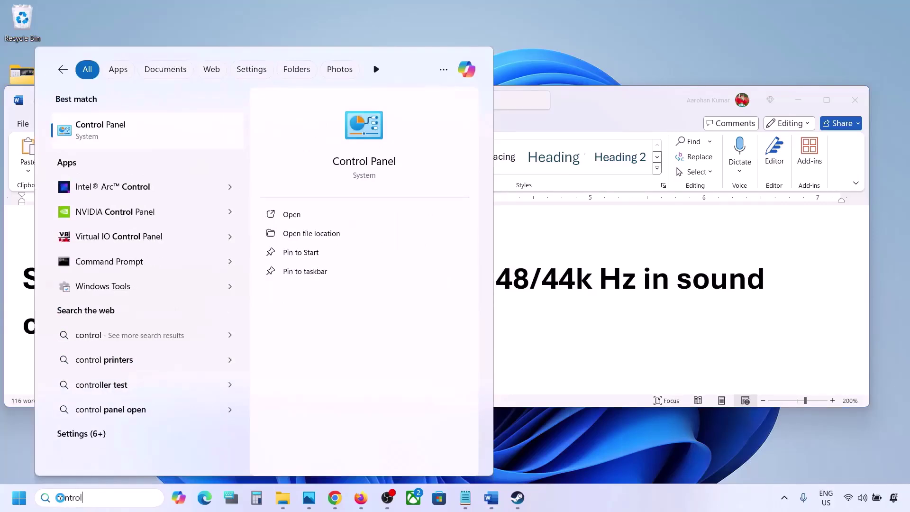
{"action": "key", "text": "Return"}
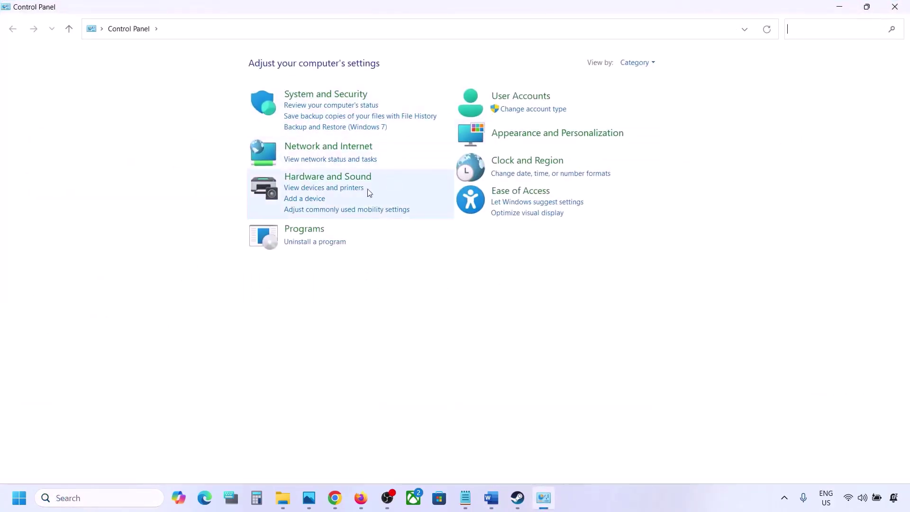
{"action": "left_click", "coordinate": [337, 177]}
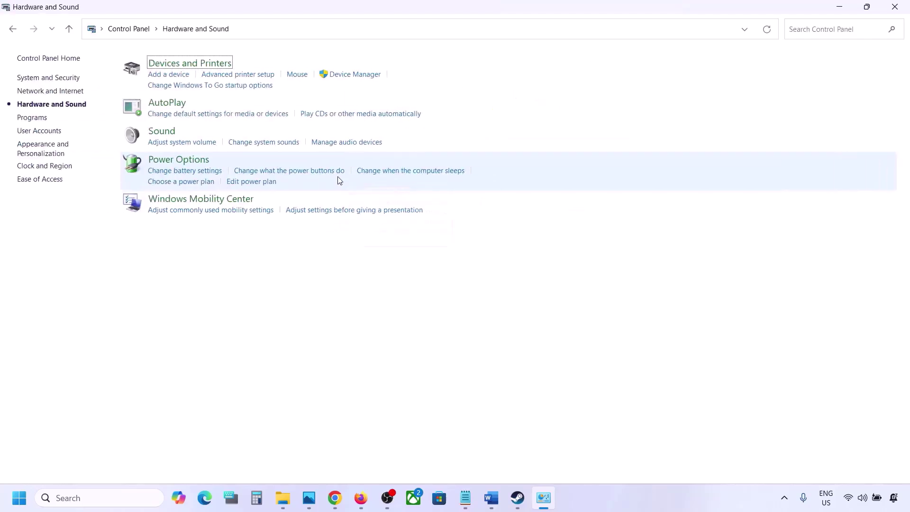
{"action": "left_click_drag", "start_coordinate": [170, 132], "coordinate": [185, 159]}
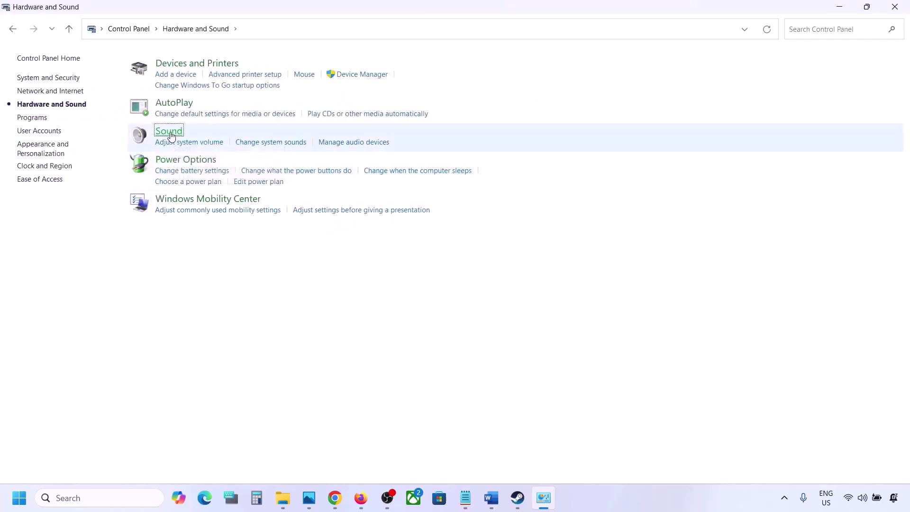
{"action": "left_click_drag", "start_coordinate": [190, 55], "coordinate": [411, 119]}
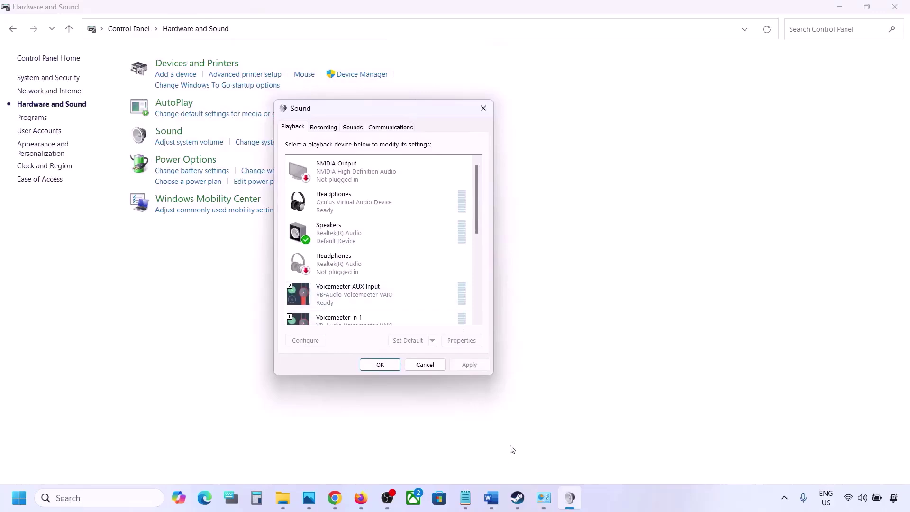
Open Speakers Properties on the Advanced tab and review the Default Format options.
{"action": "left_click", "coordinate": [492, 498]}
{"action": "left_click", "coordinate": [492, 498]}
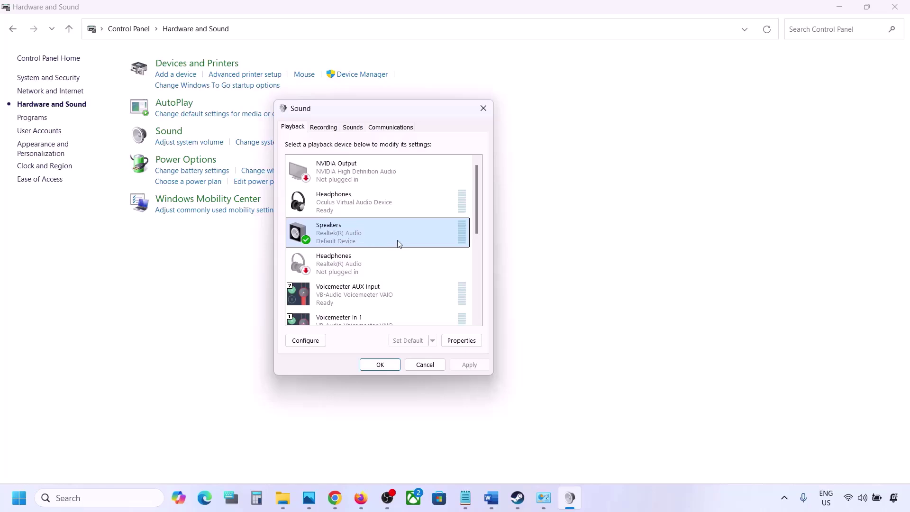
{"action": "right_click", "coordinate": [385, 237]}
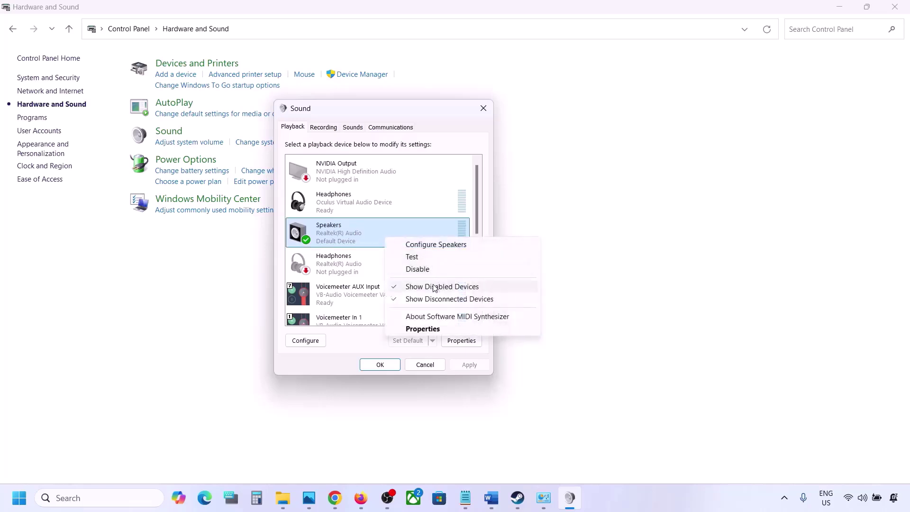
{"action": "left_click", "coordinate": [430, 329]}
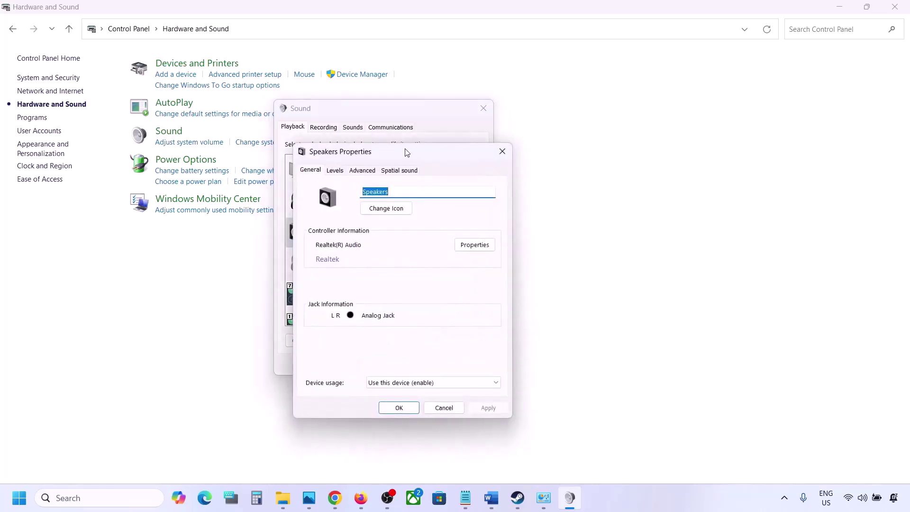
{"action": "left_click_drag", "start_coordinate": [407, 153], "coordinate": [455, 110]}
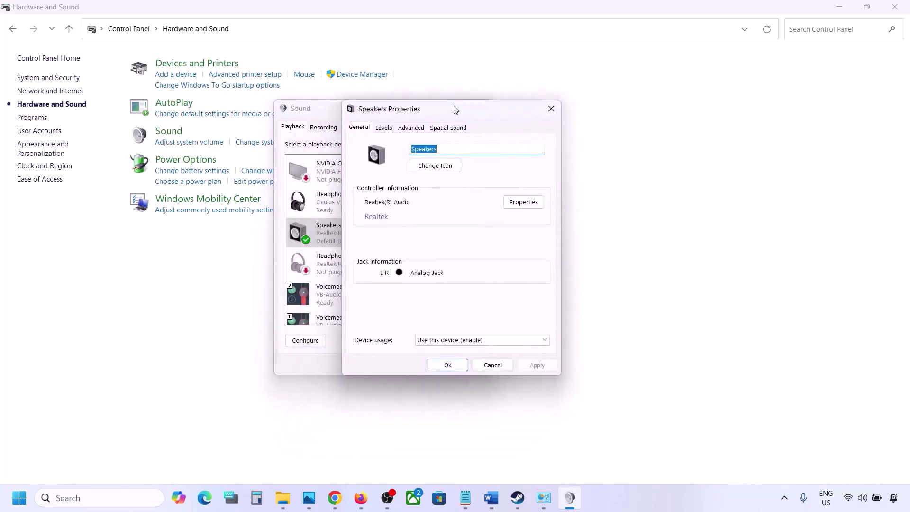
{"action": "left_click", "coordinate": [411, 128]}
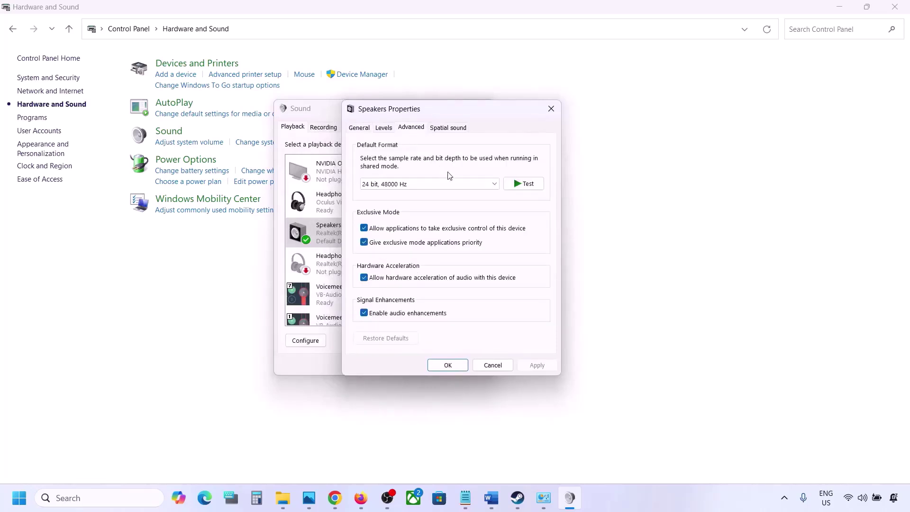
{"action": "left_click", "coordinate": [494, 185]}
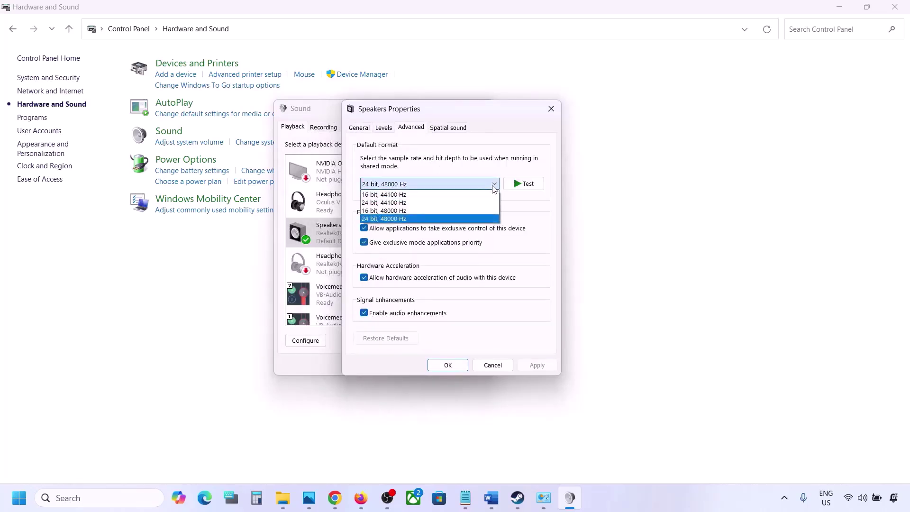
{"action": "left_click", "coordinate": [534, 231]}
Check the 48/44k rate in the Step 4 note and return to the Default Format list.
{"action": "left_click", "coordinate": [498, 507]}
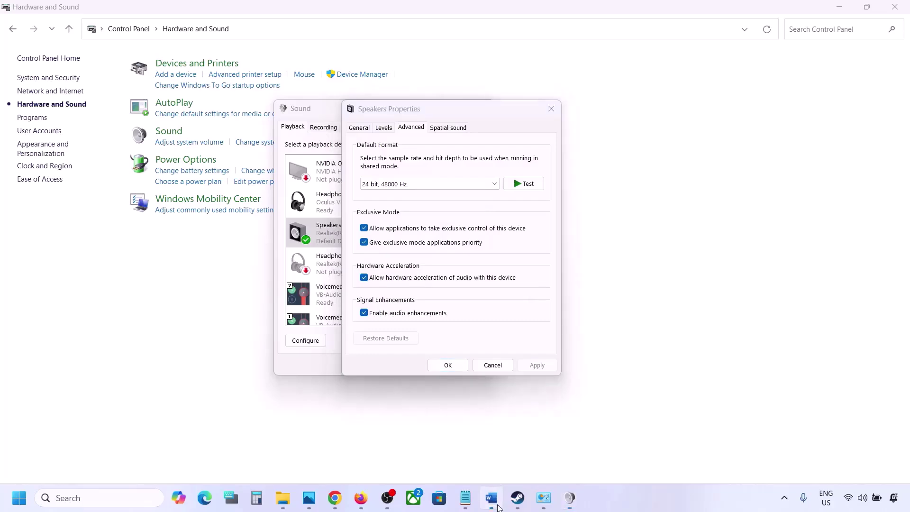
{"action": "left_click_drag", "start_coordinate": [498, 284], "coordinate": [580, 289]}
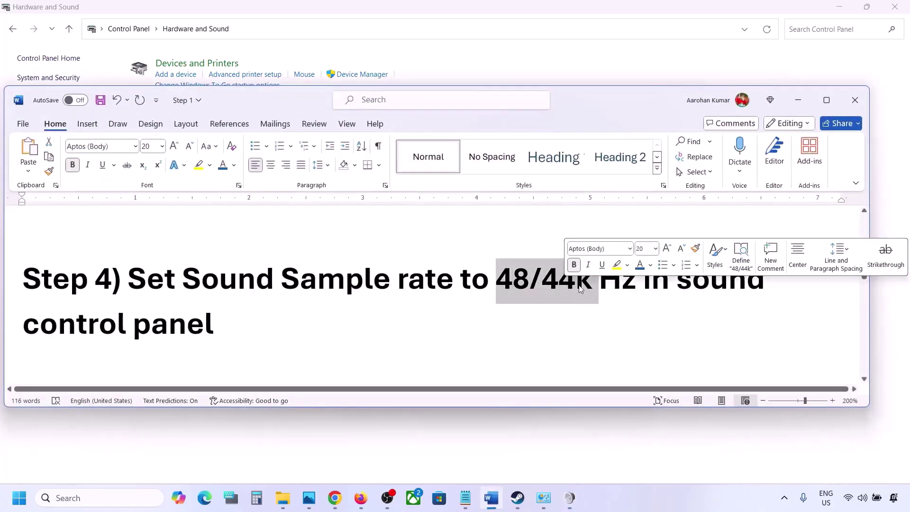
{"action": "left_click", "coordinate": [798, 100]}
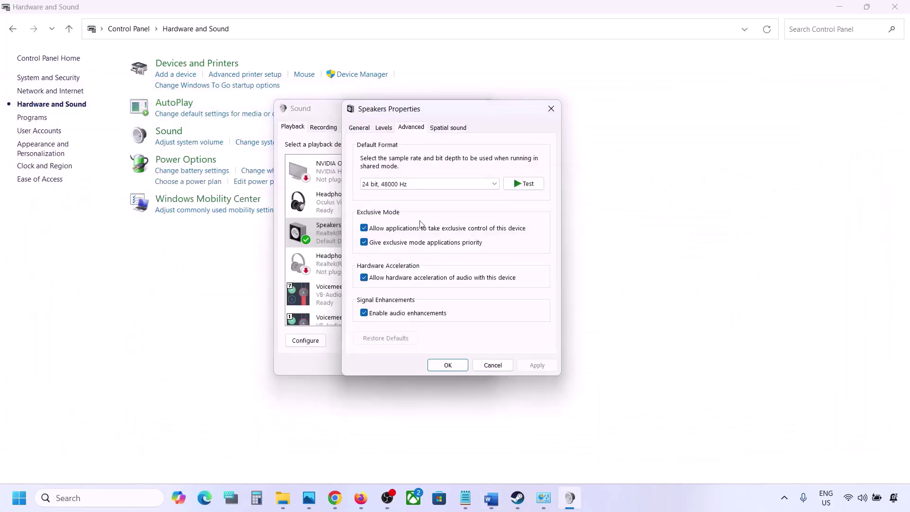
{"action": "left_click", "coordinate": [436, 187]}
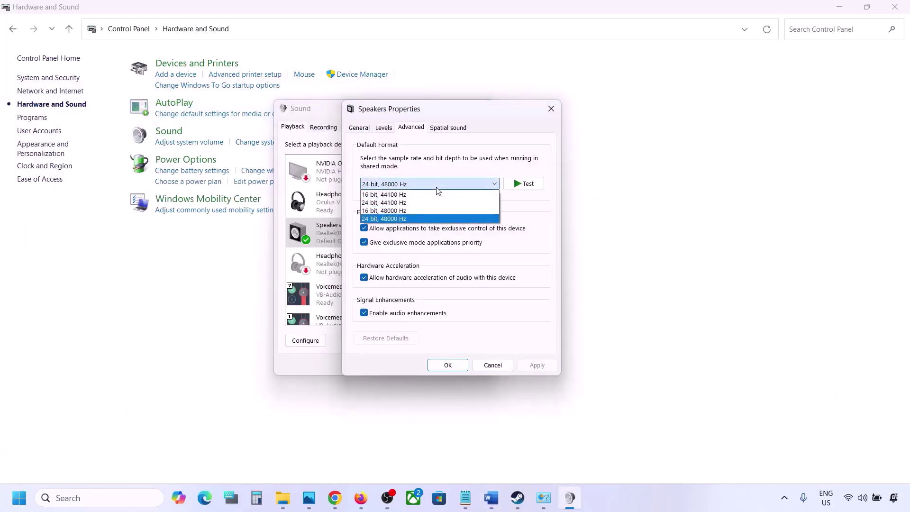
Apply 24 bit, 48000 Hz, then try 24 bit, 44100 Hz and confirm the change.
{"action": "left_click", "coordinate": [398, 220]}
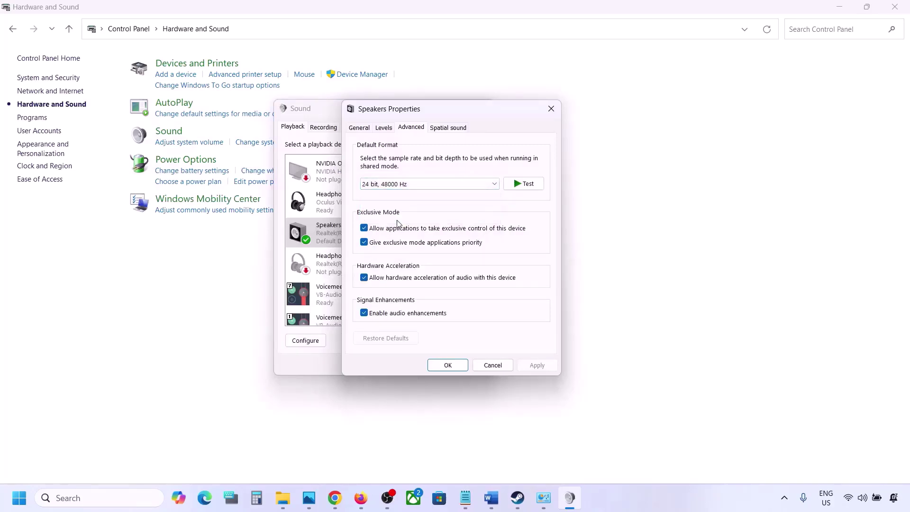
{"action": "left_click", "coordinate": [536, 366]}
{"action": "left_click", "coordinate": [457, 186]}
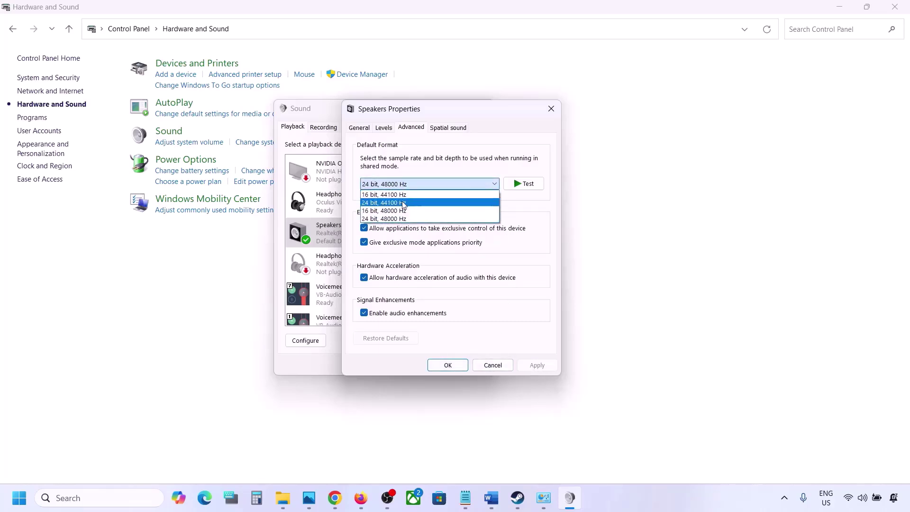
{"action": "left_click", "coordinate": [404, 203]}
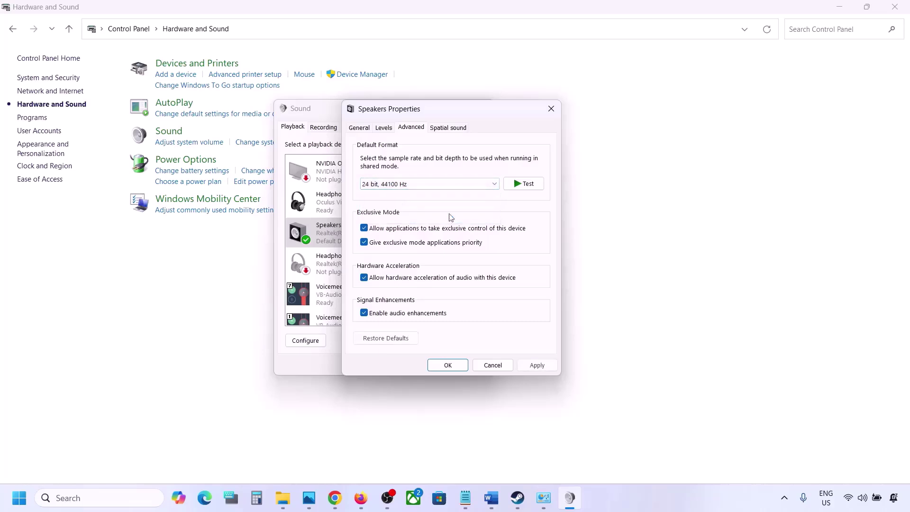
{"action": "left_click", "coordinate": [527, 369]}
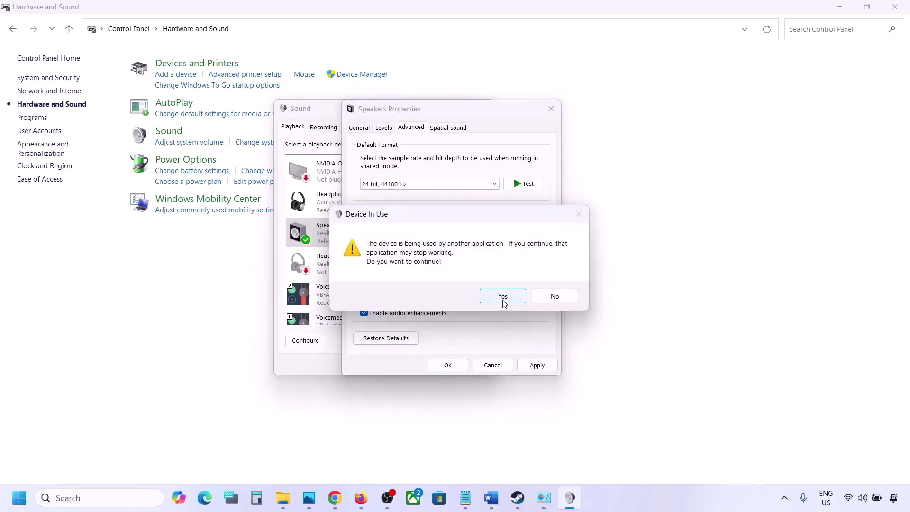
{"action": "left_click", "coordinate": [504, 297]}
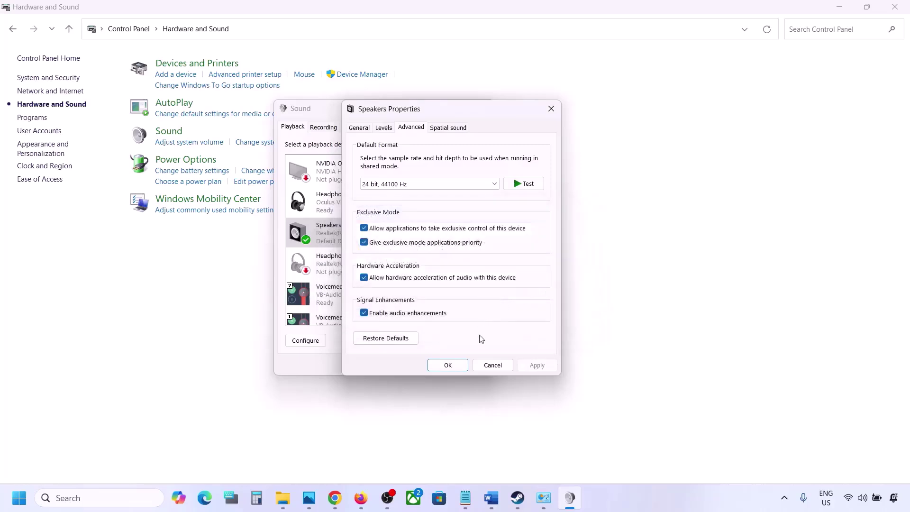
Set the default format back to 24 bit, 48000 Hz, apply, and close both dialogs.
{"action": "left_click", "coordinate": [411, 182]}
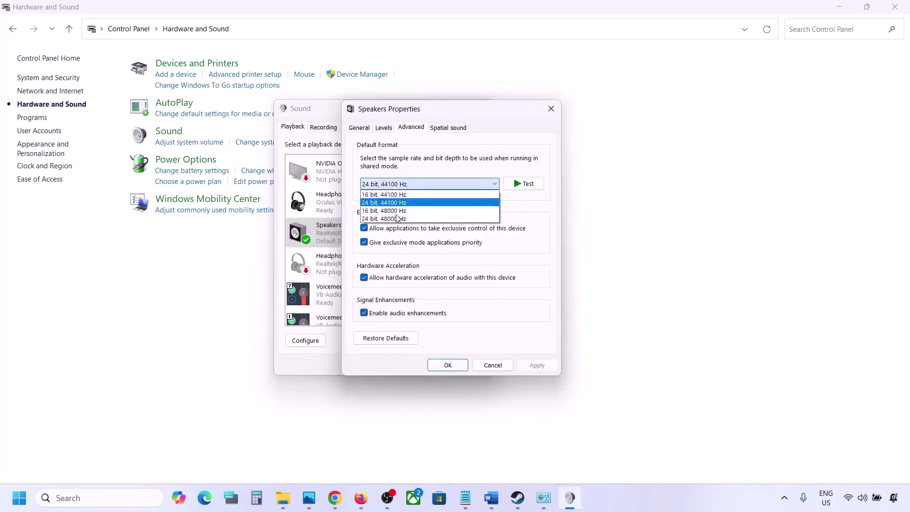
{"action": "left_click", "coordinate": [395, 219]}
{"action": "left_click", "coordinate": [537, 365]}
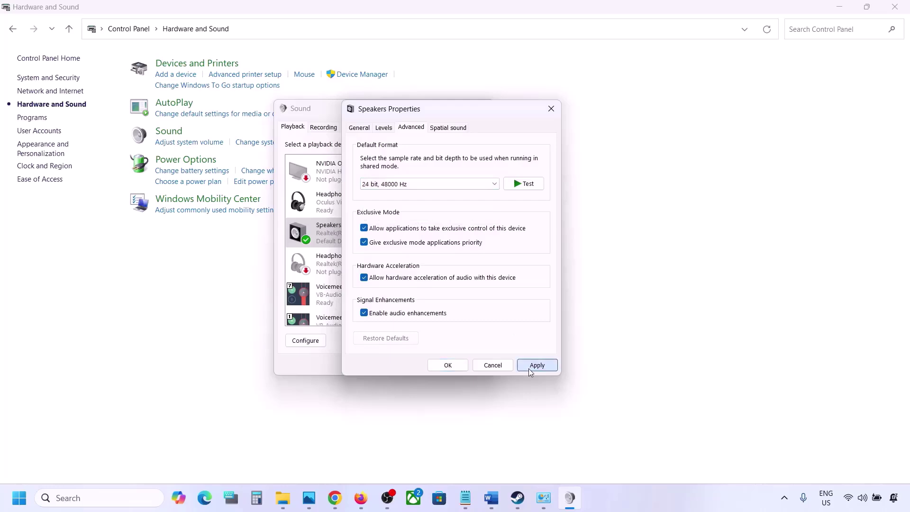
{"action": "left_click", "coordinate": [448, 366]}
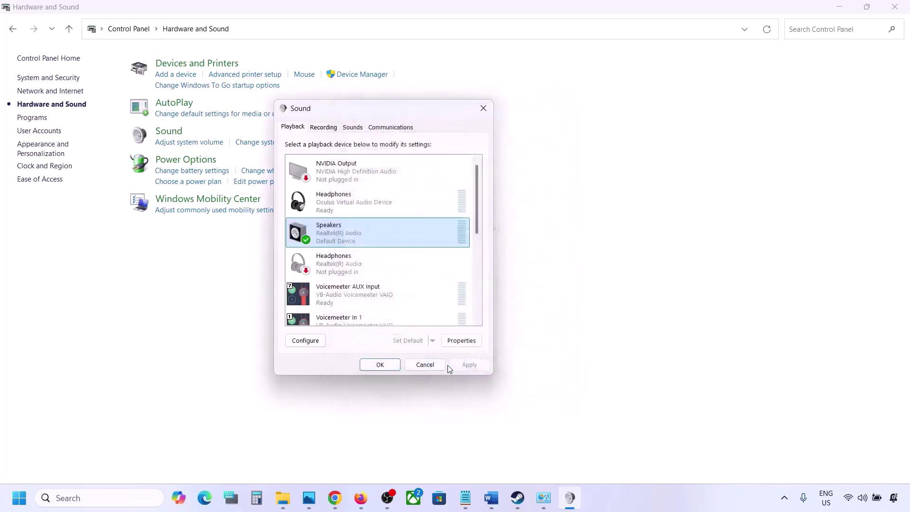
{"action": "left_click", "coordinate": [383, 365]}
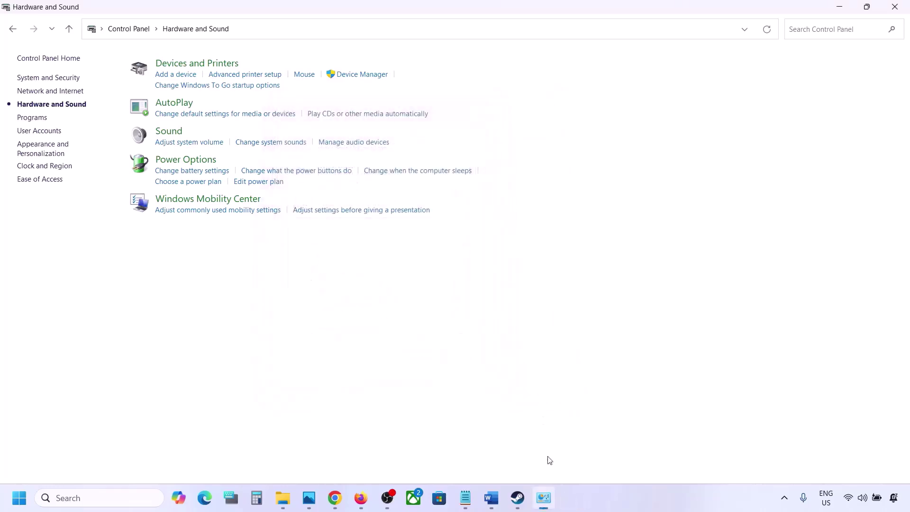
Review the Word notes on the controller advice in Step 5 and Turn off Spatial Sound in Step 6.
{"action": "left_click", "coordinate": [491, 498]}
{"action": "scroll", "coordinate": [375, 301], "scroll_direction": "down", "scroll_amount": 5}
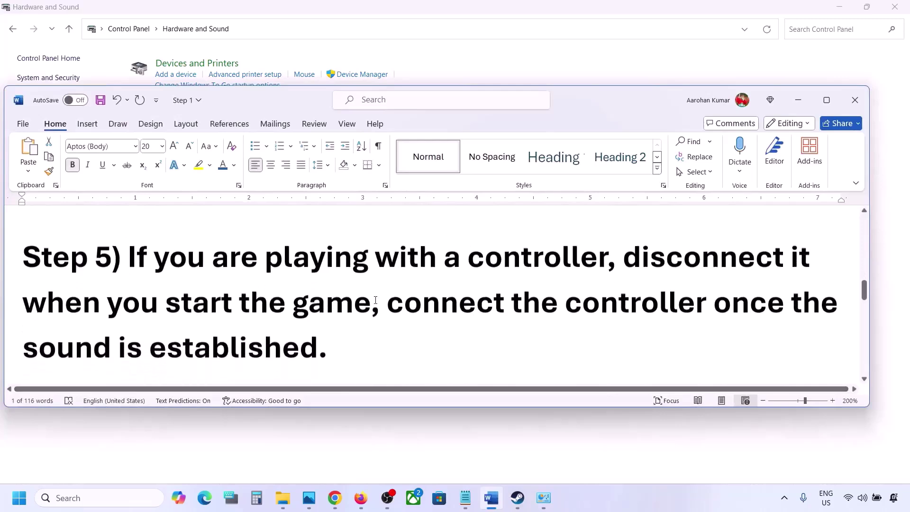
{"action": "left_click_drag", "start_coordinate": [147, 262], "coordinate": [319, 338]}
{"action": "left_click", "coordinate": [319, 338]}
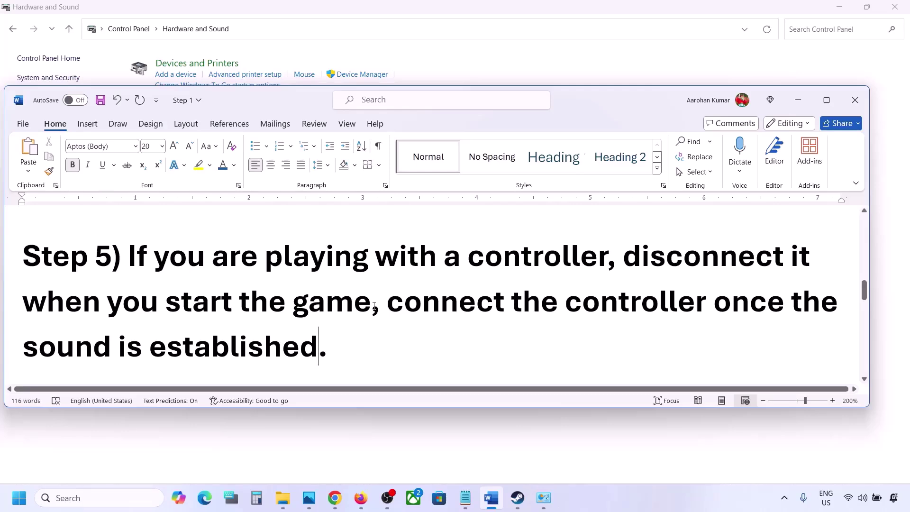
{"action": "scroll", "coordinate": [374, 306], "scroll_direction": "down", "scroll_amount": 3}
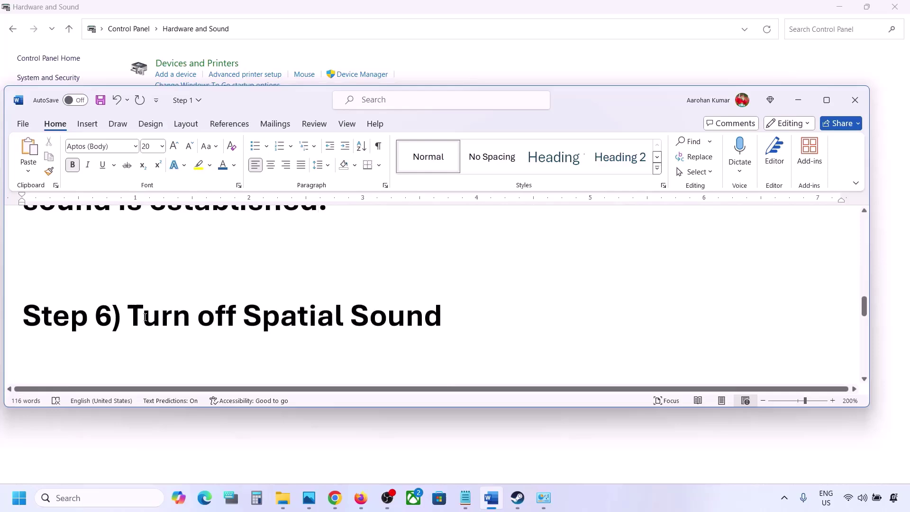
{"action": "left_click_drag", "start_coordinate": [145, 317], "coordinate": [442, 315]}
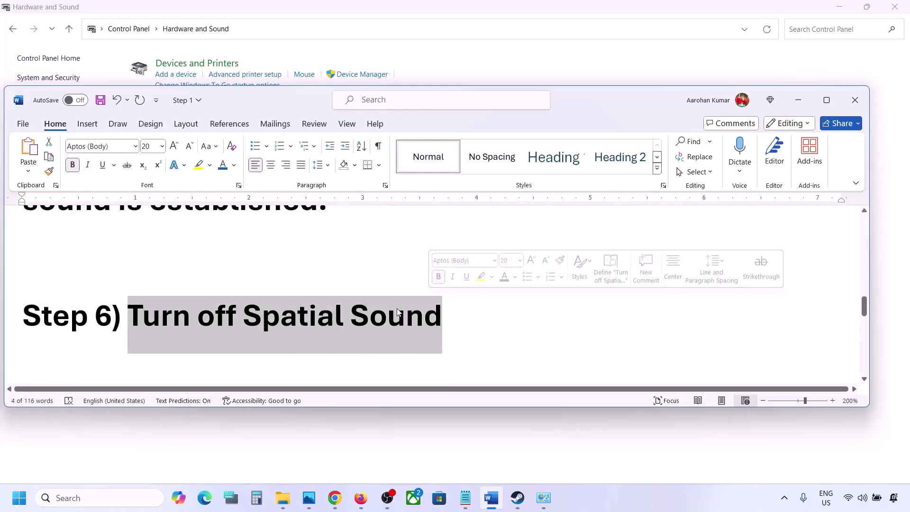
Search 'control' from the taskbar to open Control Panel.
{"action": "left_click", "coordinate": [90, 498]}
{"action": "type", "text": "control"}
{"action": "key", "text": "Return"}
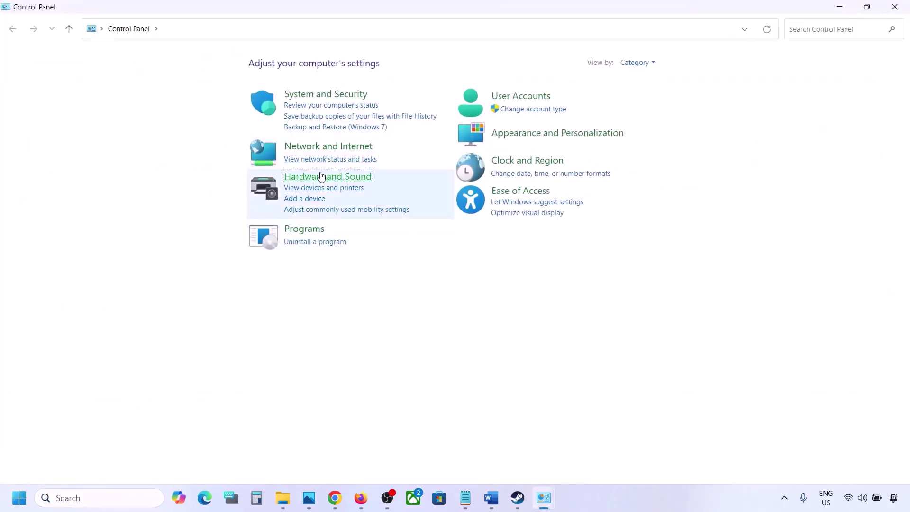
Open the Speakers properties from Hardware and Sound > Sound.
{"action": "left_click", "coordinate": [322, 176]}
{"action": "left_click", "coordinate": [175, 136]}
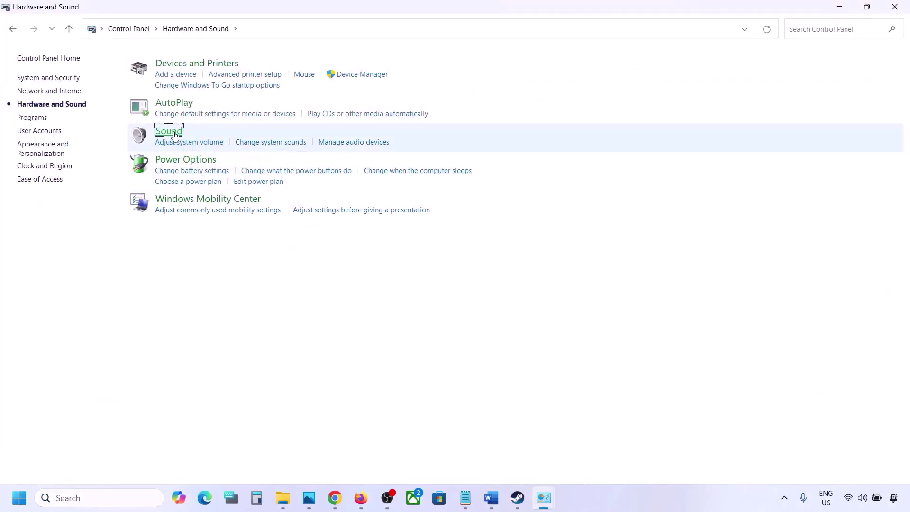
{"action": "left_click_drag", "start_coordinate": [181, 64], "coordinate": [393, 106]}
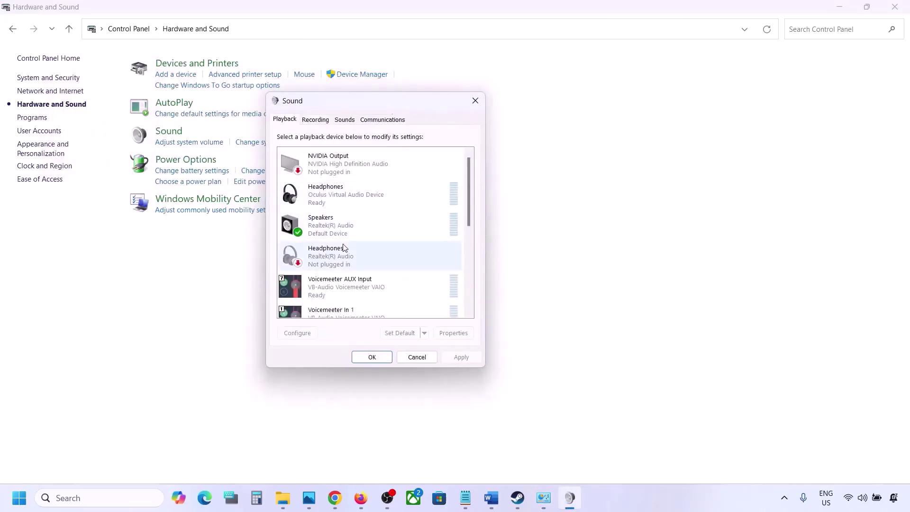
{"action": "left_click", "coordinate": [350, 228]}
{"action": "right_click", "coordinate": [350, 228]}
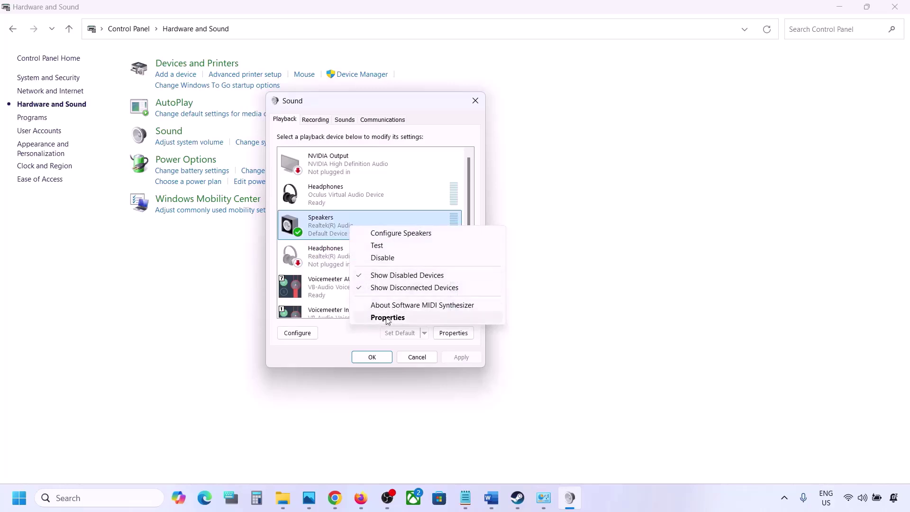
{"action": "left_click", "coordinate": [388, 318]}
Set the Speakers spatial sound format to Off, apply, and close both Sound dialogs.
{"action": "left_click", "coordinate": [398, 165]}
{"action": "left_click", "coordinate": [334, 219]}
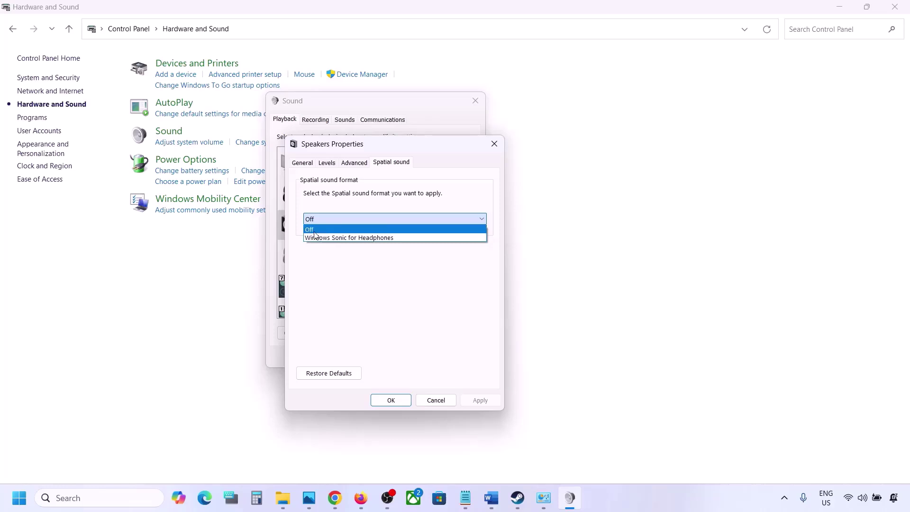
{"action": "left_click", "coordinate": [315, 230]}
{"action": "left_click", "coordinate": [478, 403]}
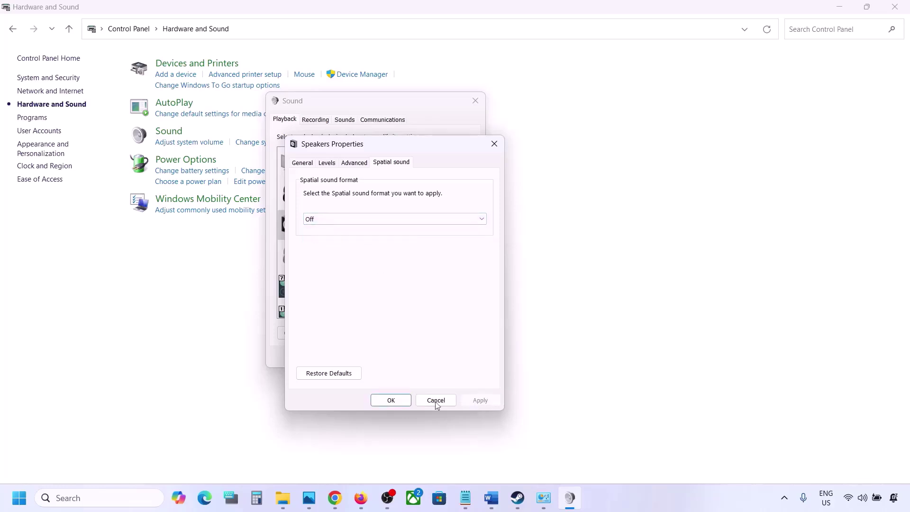
{"action": "left_click", "coordinate": [391, 400]}
{"action": "left_click", "coordinate": [383, 358]}
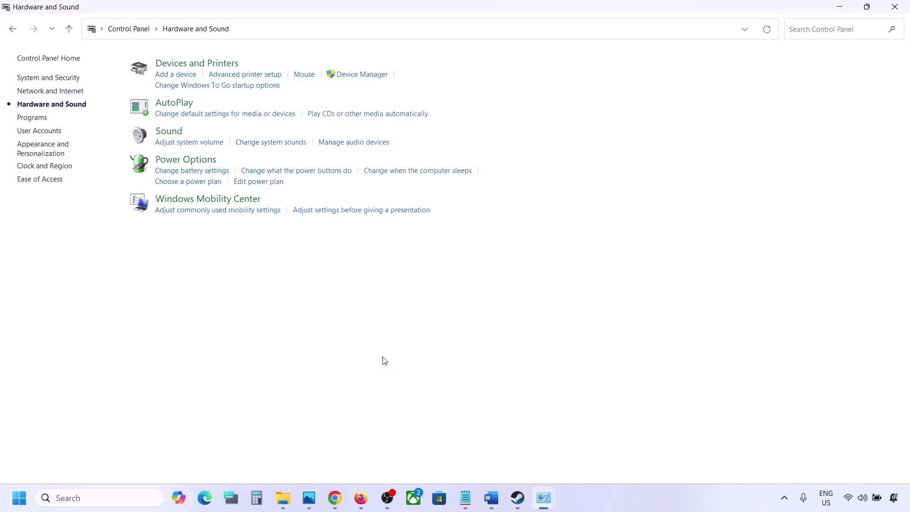